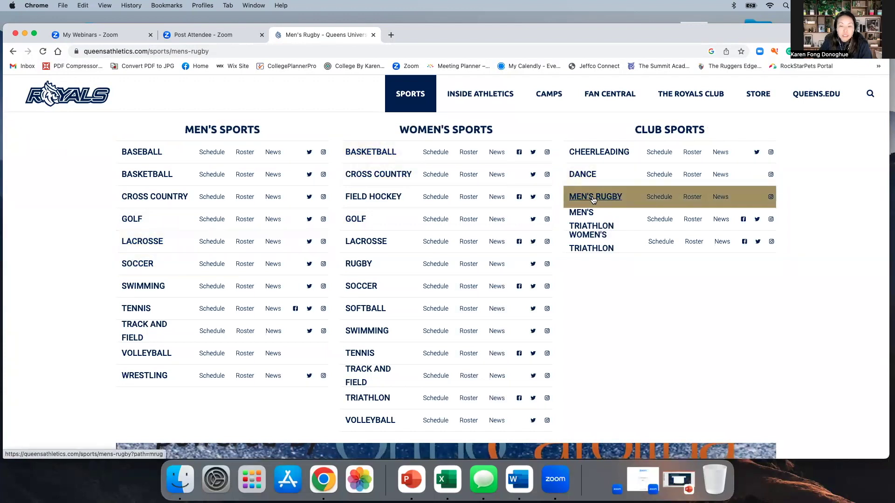
Open the Women's Rugby page from the sports list and view its prospective student-athlete questionnaire.
{"action": "left_click", "coordinate": [359, 264]}
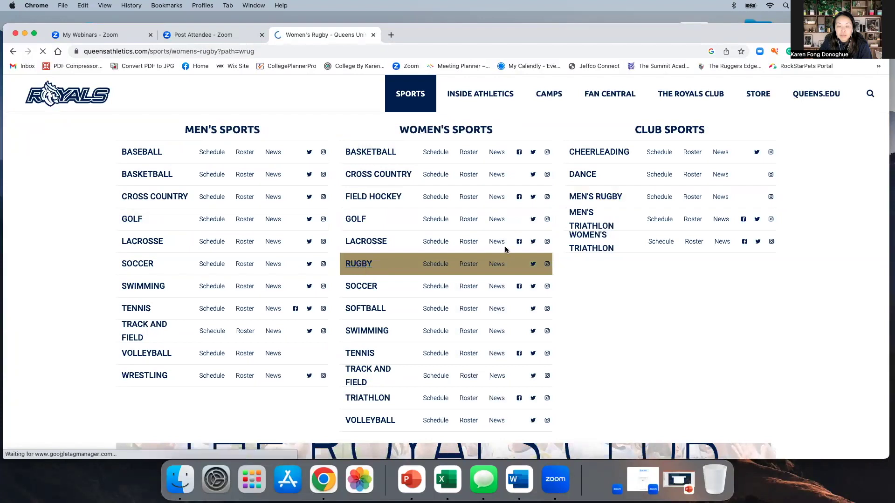
{"action": "scroll", "coordinate": [505, 250], "scroll_direction": "down", "scroll_amount": 10}
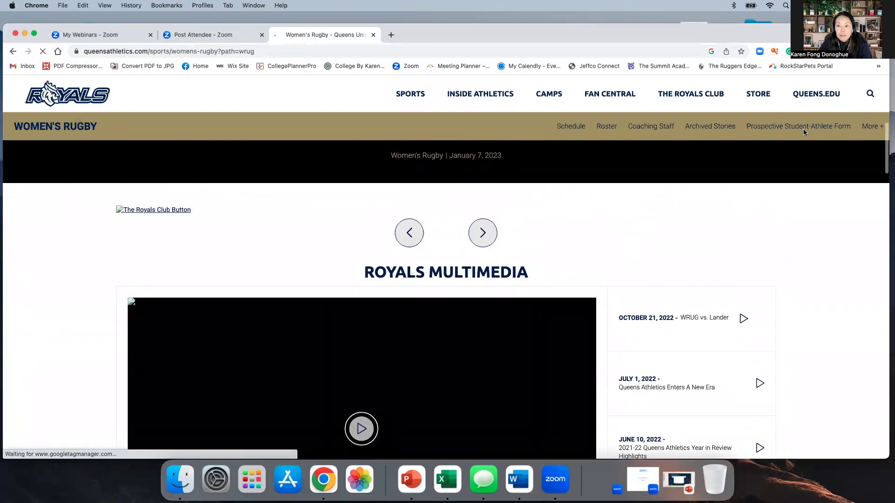
{"action": "left_click", "coordinate": [800, 131]}
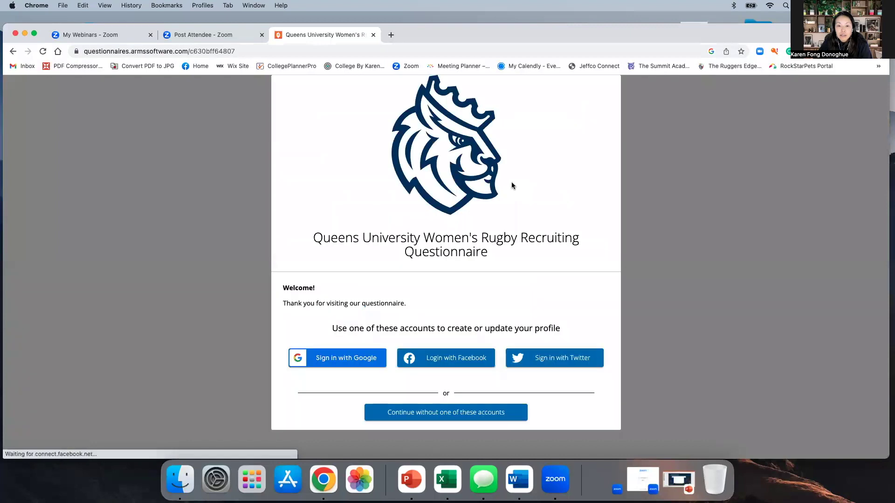
Return to the Men's Rugby page and open its Prospective Student-Athlete Form.
{"action": "left_click", "coordinate": [13, 52]}
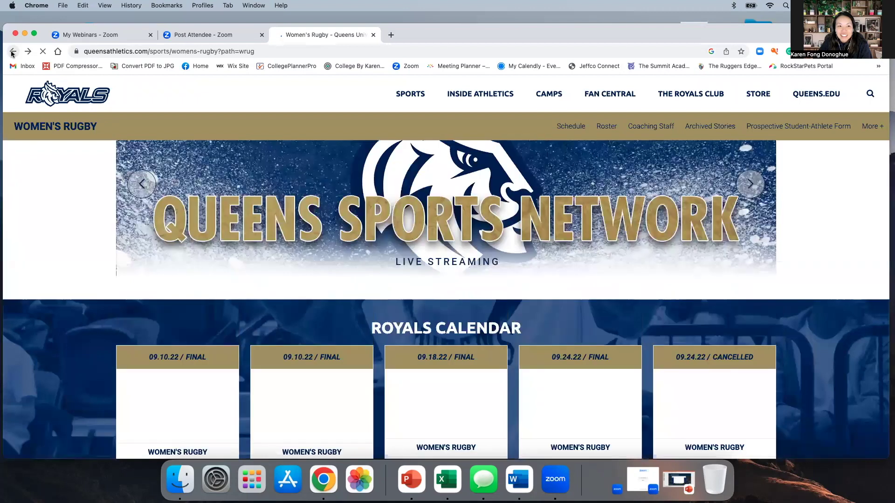
{"action": "left_click", "coordinate": [12, 53]}
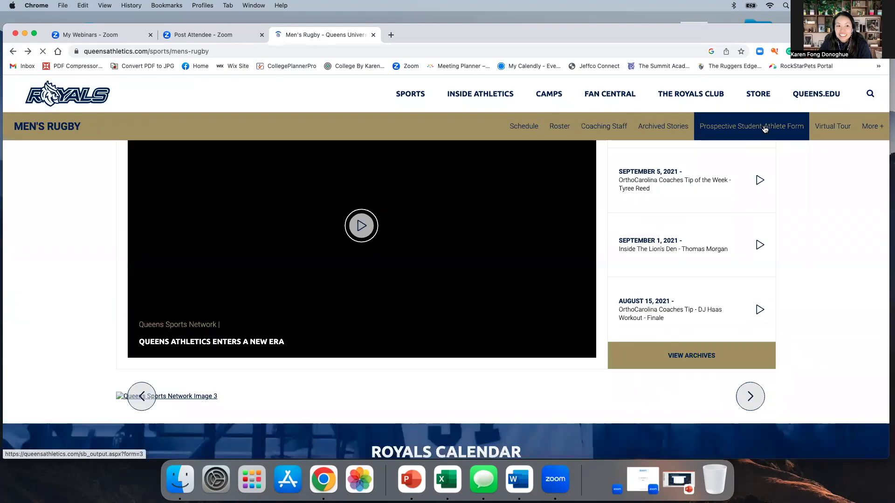
{"action": "left_click", "coordinate": [765, 129]}
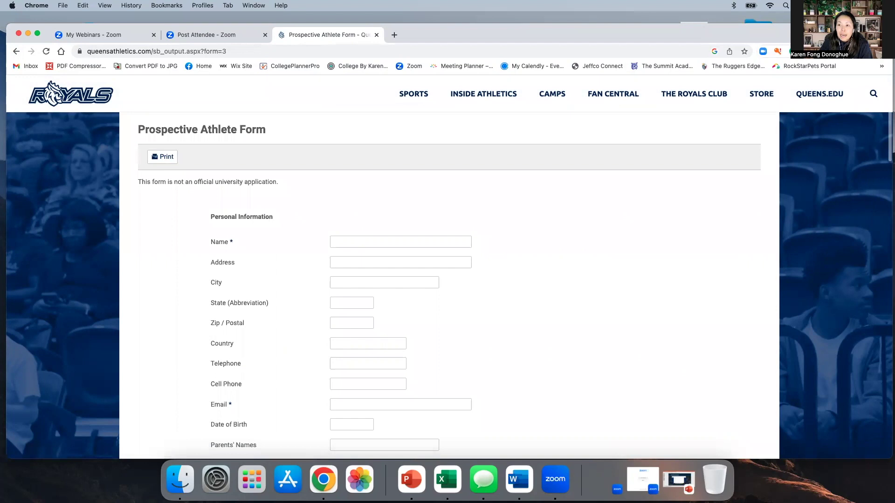
Review the Personal Information and Academic Information fields of the Prospective Athlete Form.
{"action": "left_click", "coordinate": [613, 93]}
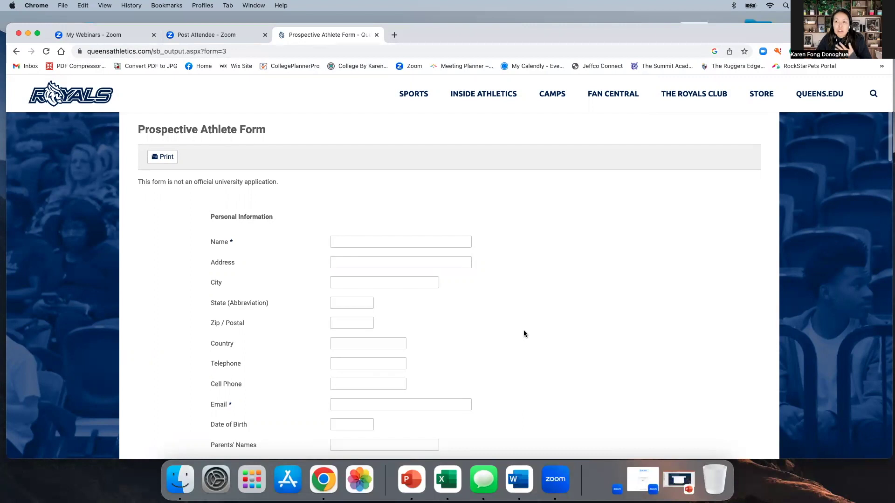
{"action": "scroll", "coordinate": [524, 334], "scroll_direction": "down", "scroll_amount": 3}
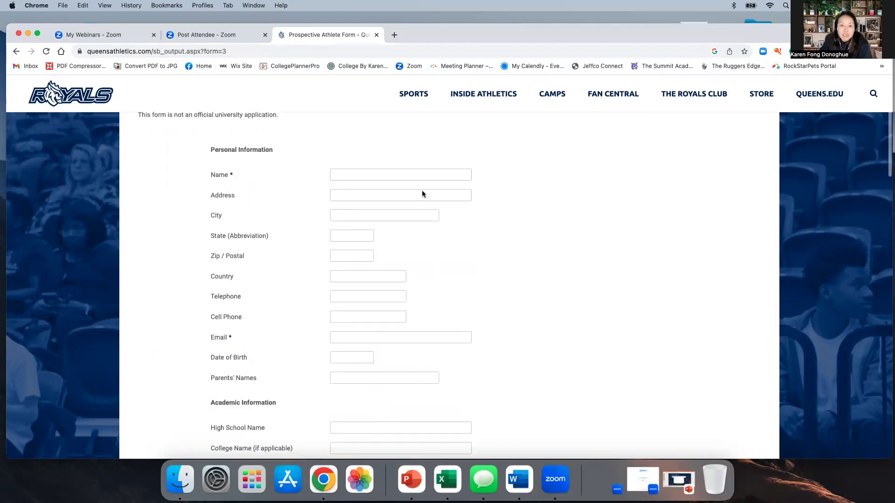
{"action": "scroll", "coordinate": [481, 284], "scroll_direction": "down", "scroll_amount": 2}
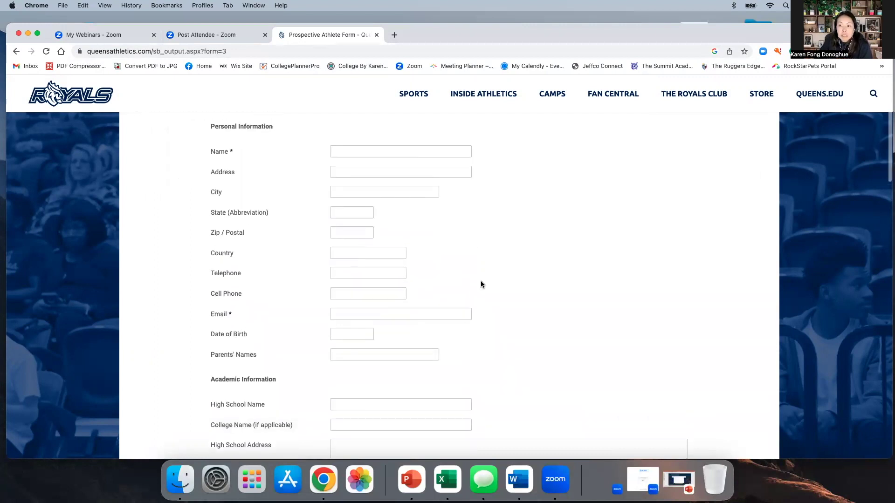
{"action": "scroll", "coordinate": [426, 251], "scroll_direction": "down", "scroll_amount": 1}
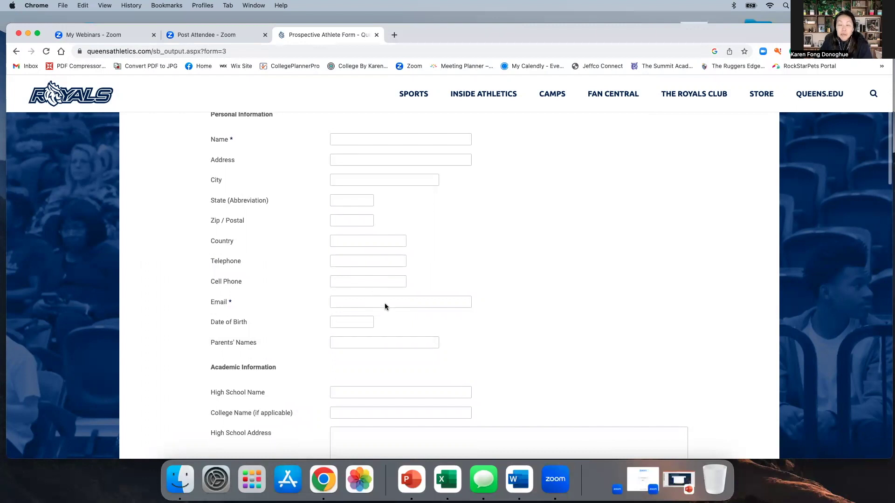
{"action": "scroll", "coordinate": [385, 306], "scroll_direction": "up", "scroll_amount": 1}
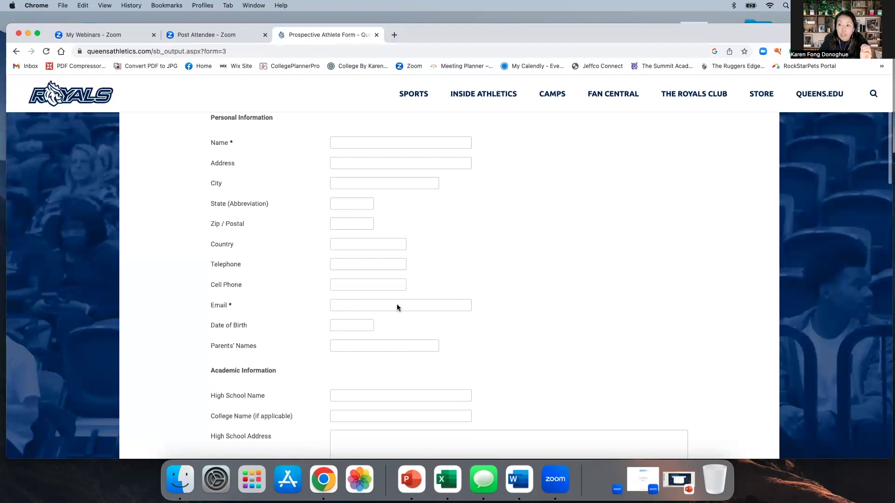
{"action": "scroll", "coordinate": [431, 297], "scroll_direction": "down", "scroll_amount": 2}
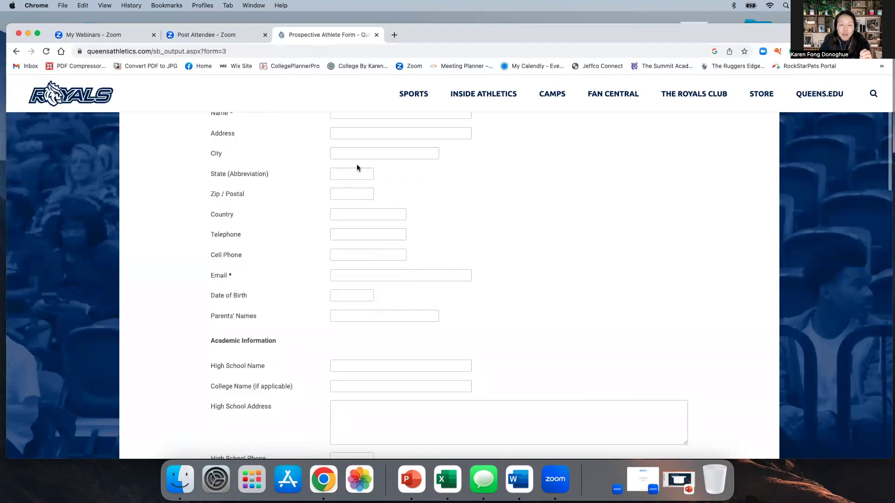
{"action": "scroll", "coordinate": [425, 182], "scroll_direction": "up", "scroll_amount": 2}
{"action": "scroll", "coordinate": [424, 182], "scroll_direction": "down", "scroll_amount": 4}
{"action": "scroll", "coordinate": [424, 186], "scroll_direction": "down", "scroll_amount": 3}
{"action": "scroll", "coordinate": [424, 185], "scroll_direction": "down", "scroll_amount": 3}
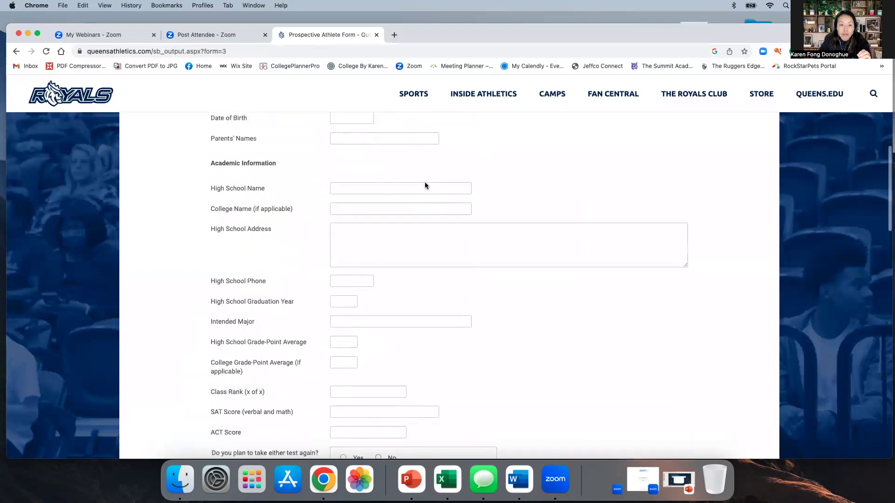
{"action": "scroll", "coordinate": [424, 185], "scroll_direction": "down", "scroll_amount": 1}
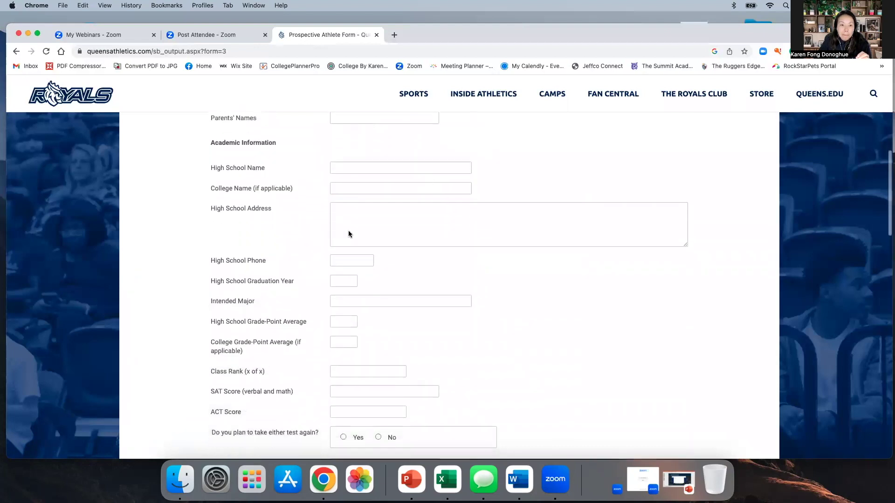
{"action": "scroll", "coordinate": [349, 234], "scroll_direction": "down", "scroll_amount": 1}
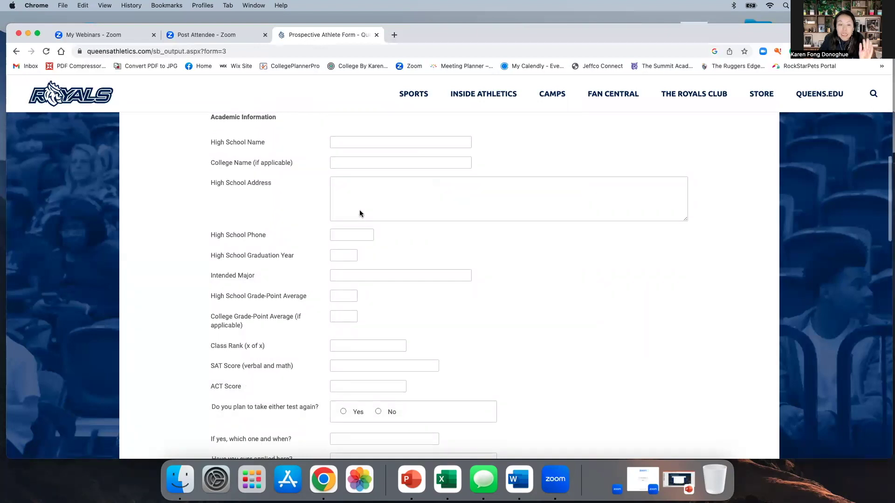
{"action": "scroll", "coordinate": [359, 213], "scroll_direction": "down", "scroll_amount": 1}
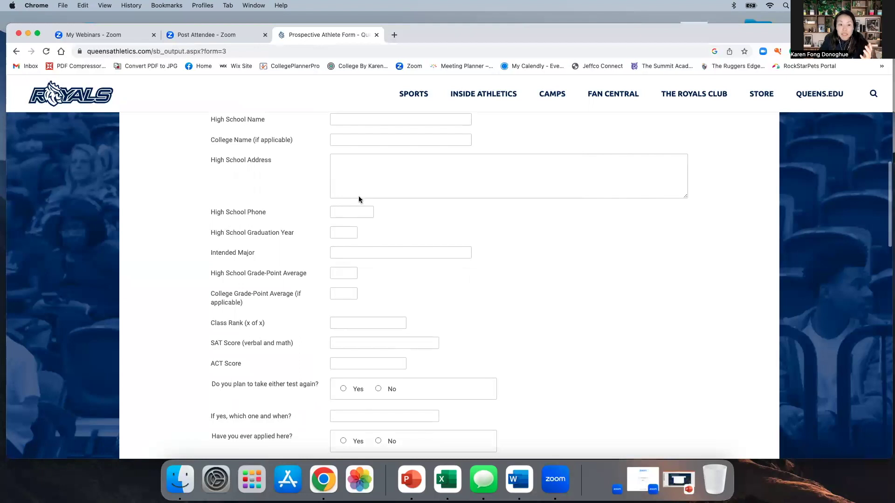
{"action": "scroll", "coordinate": [359, 199], "scroll_direction": "down", "scroll_amount": 3}
{"action": "left_click", "coordinate": [349, 199]}
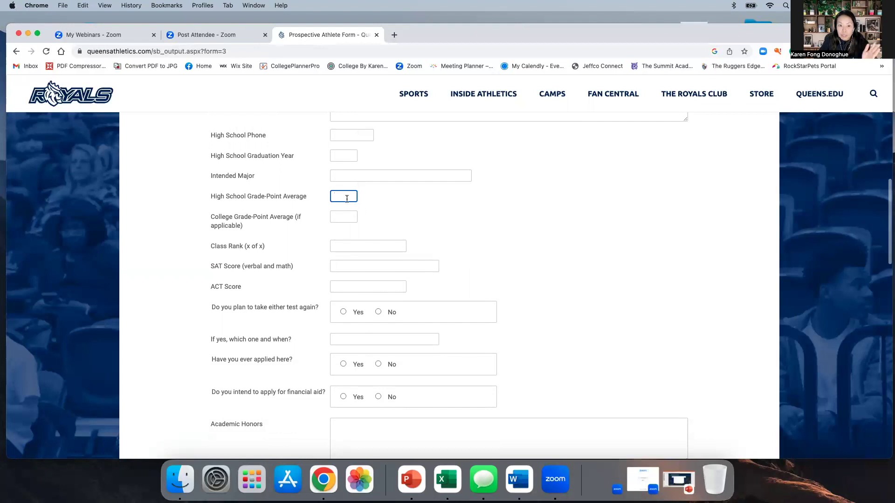
{"action": "scroll", "coordinate": [370, 205], "scroll_direction": "down", "scroll_amount": 1}
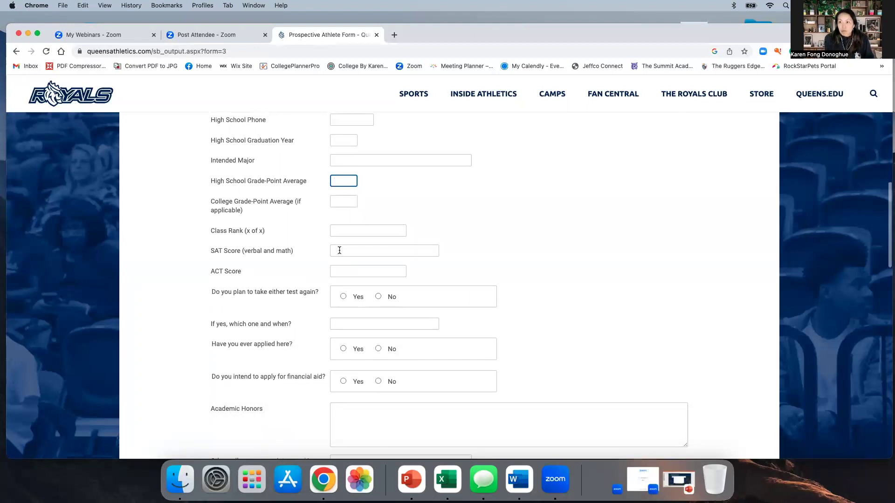
{"action": "type", "text": "Engl"}
{"action": "key", "text": "BackSpace"}
{"action": "key", "text": "BackSpace"}
{"action": "key", "text": "BackSpace"}
{"action": "key", "text": "BackSpace"}
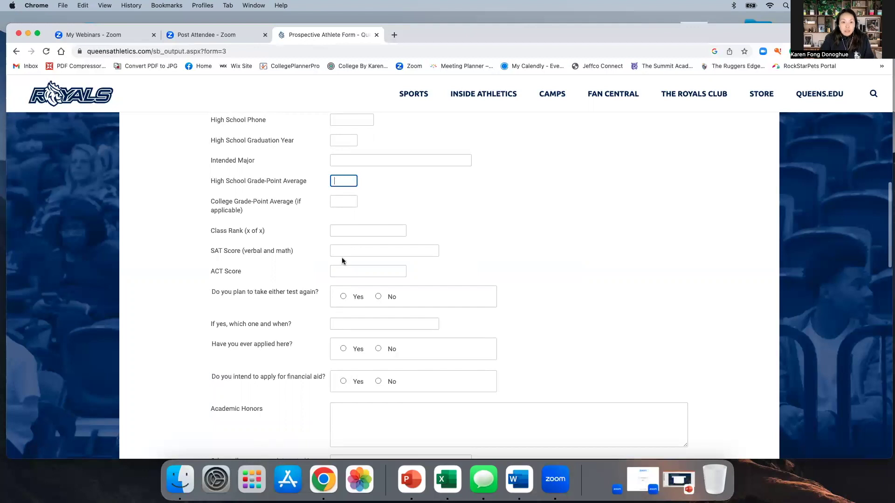
Try the sample entry "Planned Mar 2023" in the SAT Score field and clear it.
{"action": "left_click", "coordinate": [340, 251]}
{"action": "type", "text": "Planned"}
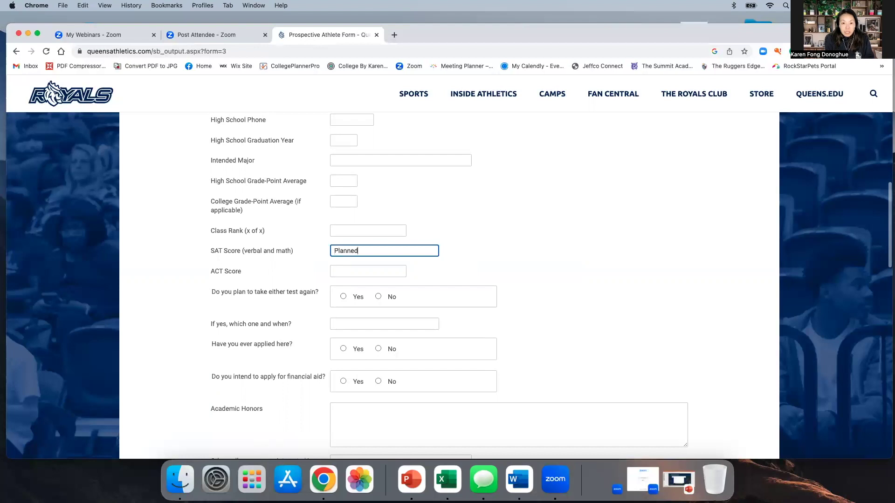
{"action": "type", "text": " Mar 2023"}
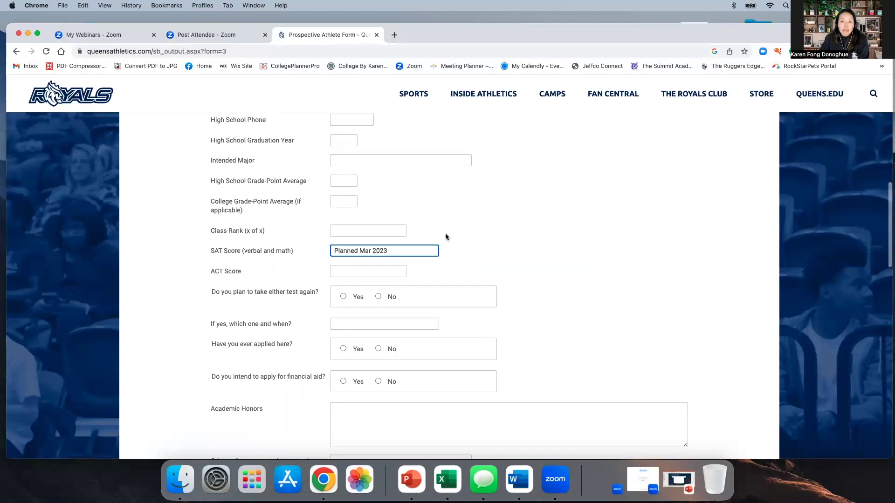
{"action": "key", "text": "super+a"}
{"action": "key", "text": "BackSpace"}
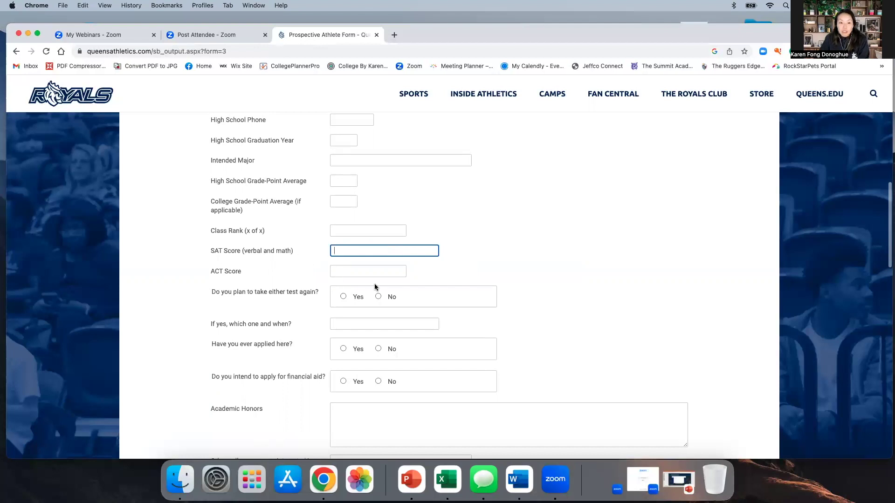
Examine the remaining academic questions on the form, down to the Academic Honors field.
{"action": "scroll", "coordinate": [377, 288], "scroll_direction": "down", "scroll_amount": 1}
{"action": "scroll", "coordinate": [377, 288], "scroll_direction": "down", "scroll_amount": 5}
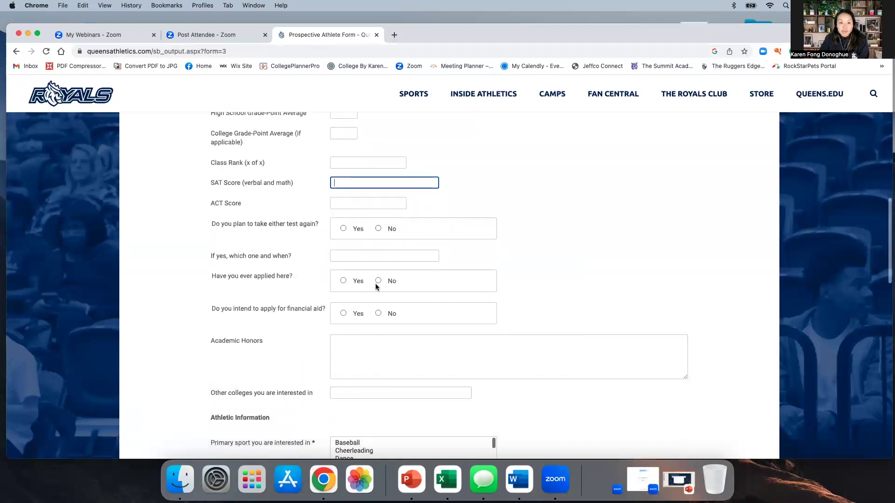
{"action": "scroll", "coordinate": [376, 284], "scroll_direction": "down", "scroll_amount": 3}
{"action": "left_click", "coordinate": [340, 273]}
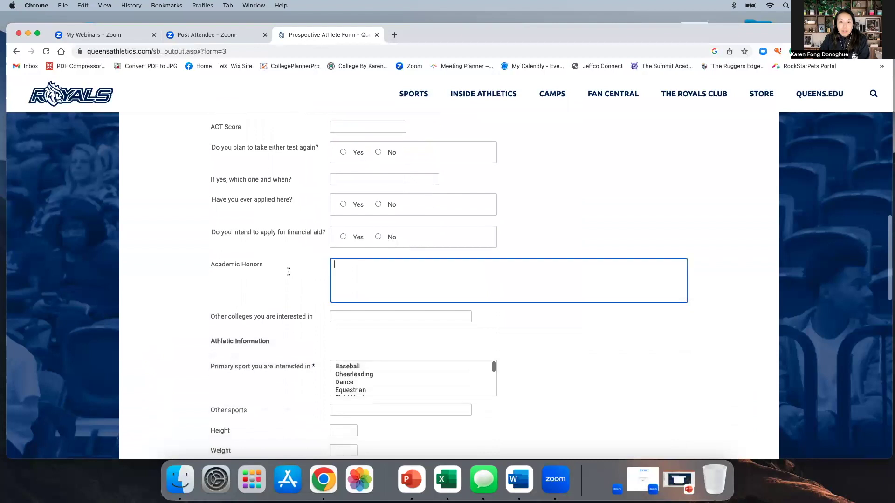
{"action": "triple_click", "coordinate": [248, 264]}
{"action": "left_click", "coordinate": [342, 266]}
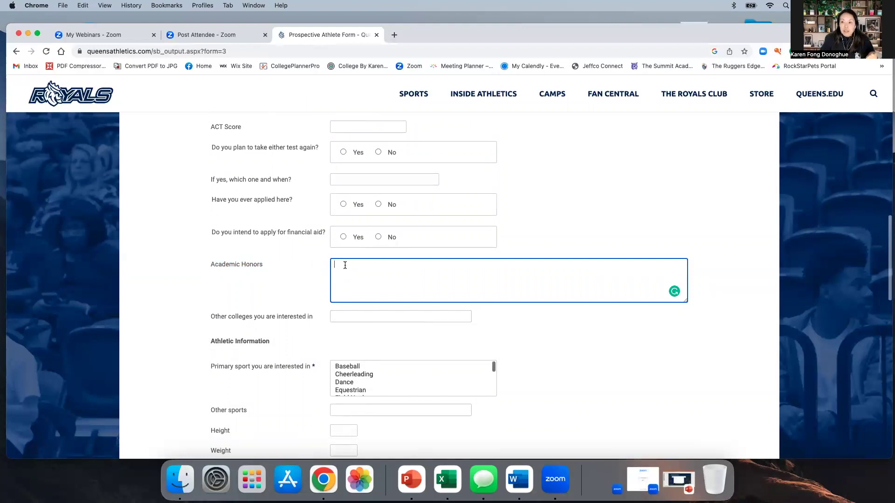
{"action": "left_click", "coordinate": [233, 266]}
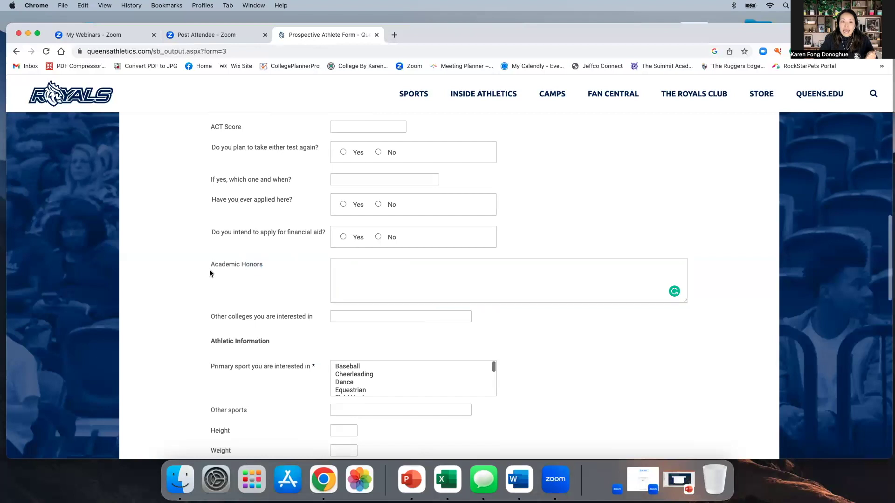
{"action": "triple_click", "coordinate": [207, 265]}
Draft the Academic Honors entry "Placed 3 in State DECA championship, AP Scholar of distinction. Dean's List, Honor Roll Gr 9, 10 and 11" and clear it.
{"action": "left_click", "coordinate": [370, 269]}
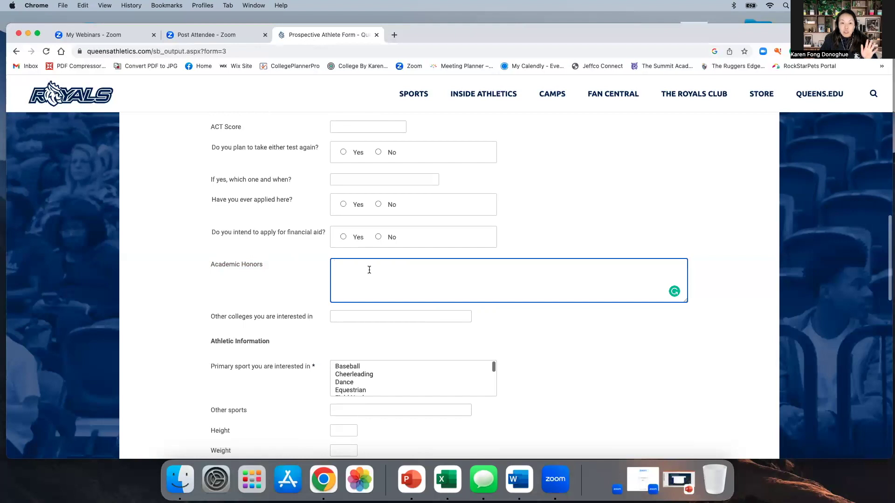
{"action": "type", "text": "Plac"}
{"action": "type", "text": "in"}
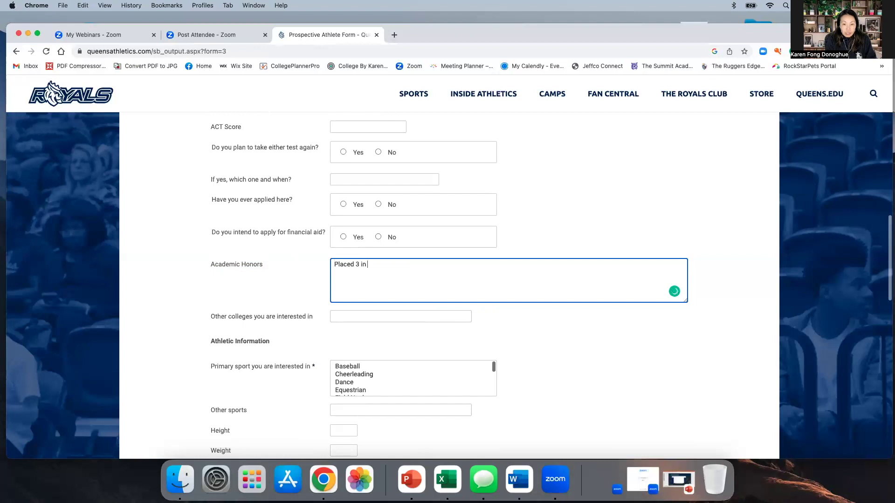
{"action": "type", "text": " State DECA championship"}
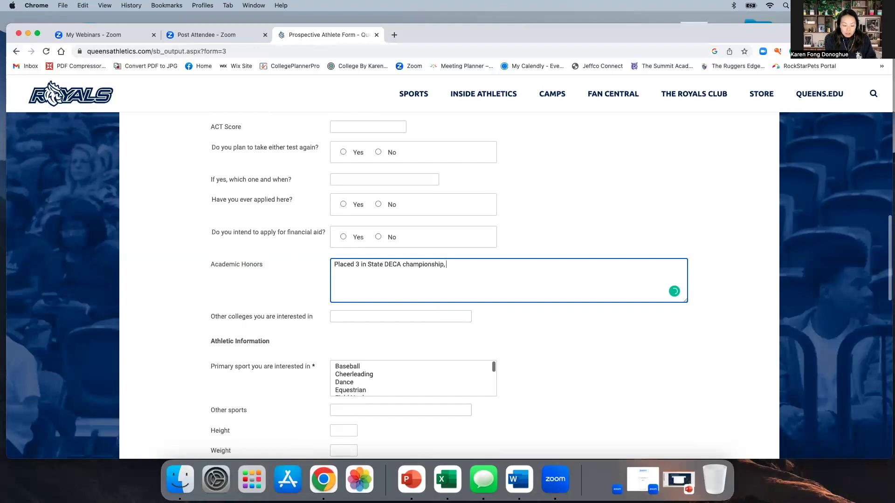
{"action": "type", "text": ", AP Scholar of di"}
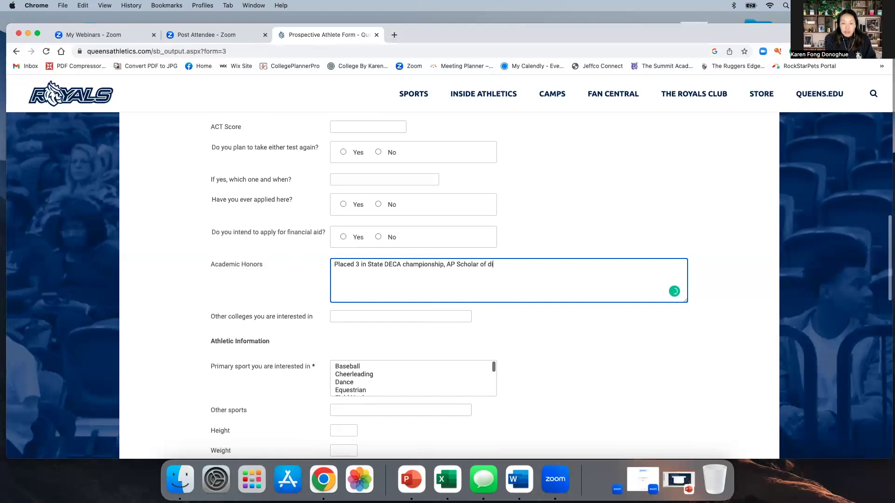
{"action": "type", "text": "stinction. Dean"}
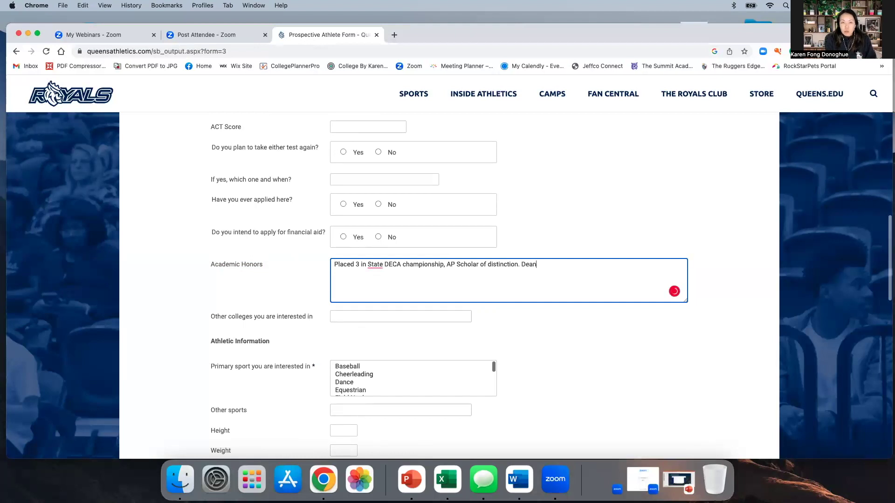
{"action": "type", "text": "'s List, Hono R"}
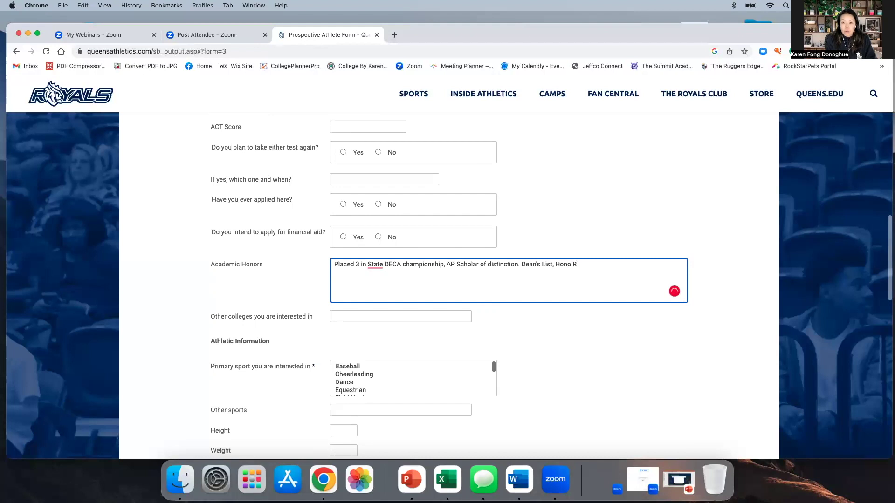
{"action": "key", "text": "BackSpace"}
{"action": "key", "text": "BackSpace"}
{"action": "type", "text": "r Roll Gr 9, 10 and 11"}
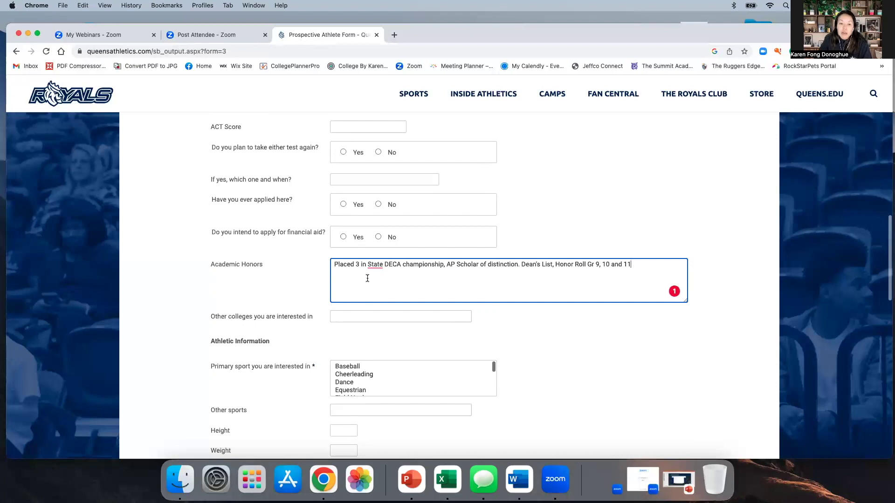
{"action": "triple_click", "coordinate": [335, 266]}
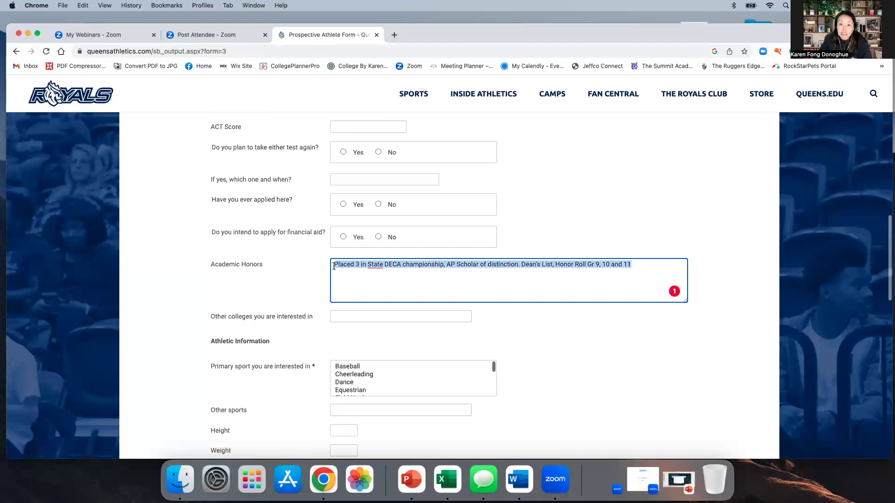
{"action": "key", "text": "BackSpace"}
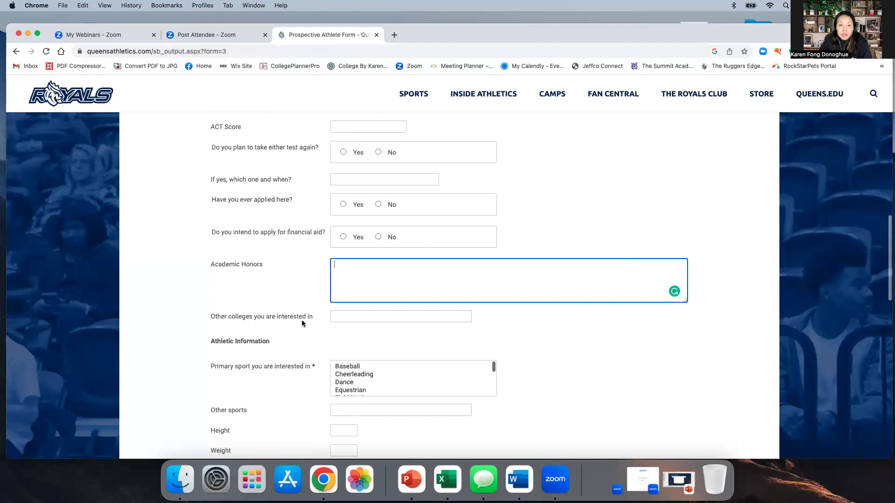
Review the field asking for other colleges of interest.
{"action": "left_click_drag", "start_coordinate": [311, 316], "coordinate": [222, 315]}
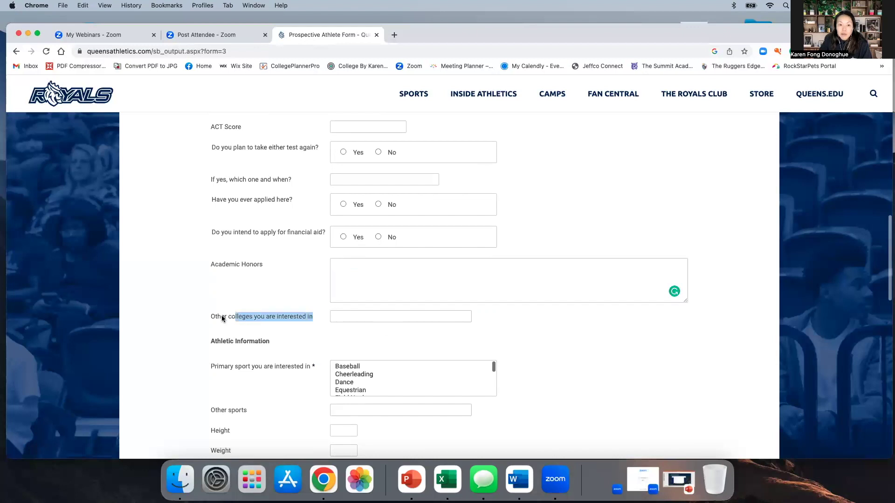
{"action": "left_click", "coordinate": [338, 315]}
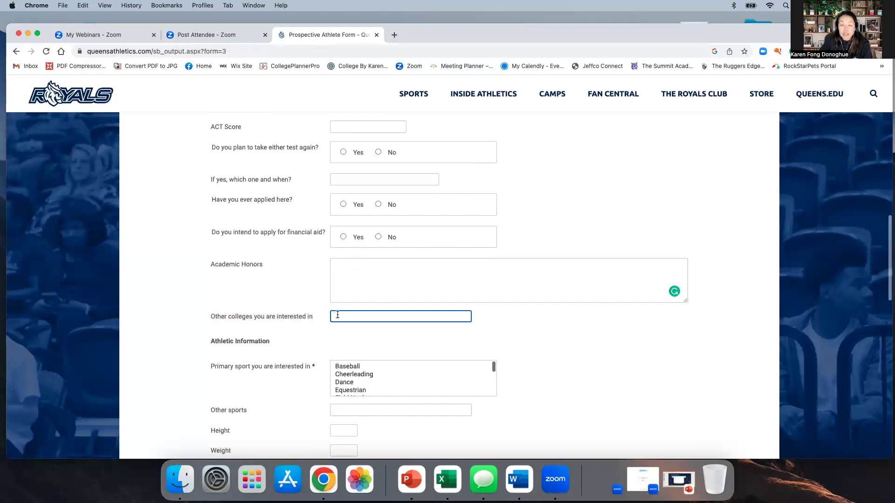
{"action": "scroll", "coordinate": [387, 282], "scroll_direction": "down", "scroll_amount": 1}
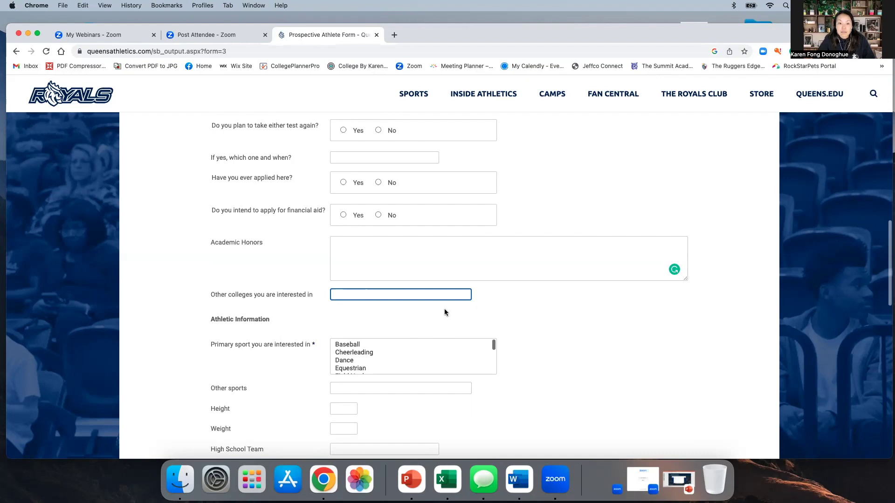
Select Women's Rugby as the primary sport of interest in the Athletic Information section.
{"action": "scroll", "coordinate": [444, 310], "scroll_direction": "down", "scroll_amount": 10}
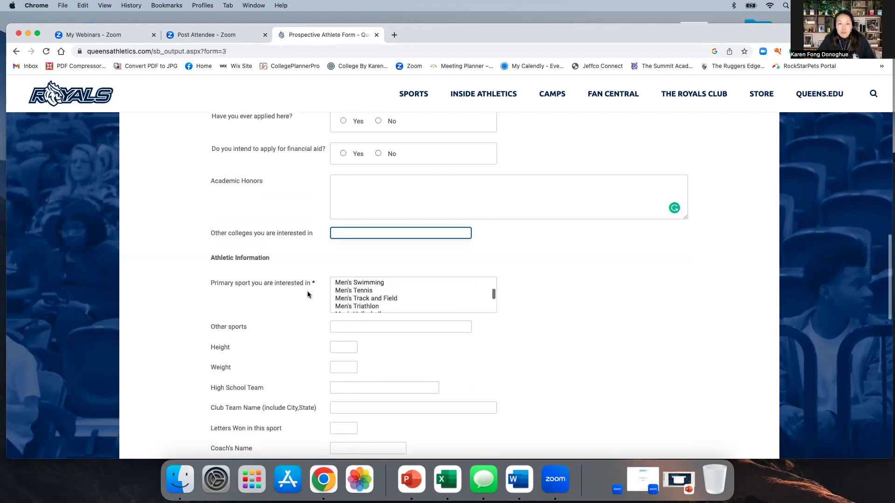
{"action": "scroll", "coordinate": [308, 294], "scroll_direction": "down", "scroll_amount": 5}
{"action": "scroll", "coordinate": [427, 167], "scroll_direction": "down", "scroll_amount": 2}
{"action": "scroll", "coordinate": [428, 169], "scroll_direction": "down", "scroll_amount": 3}
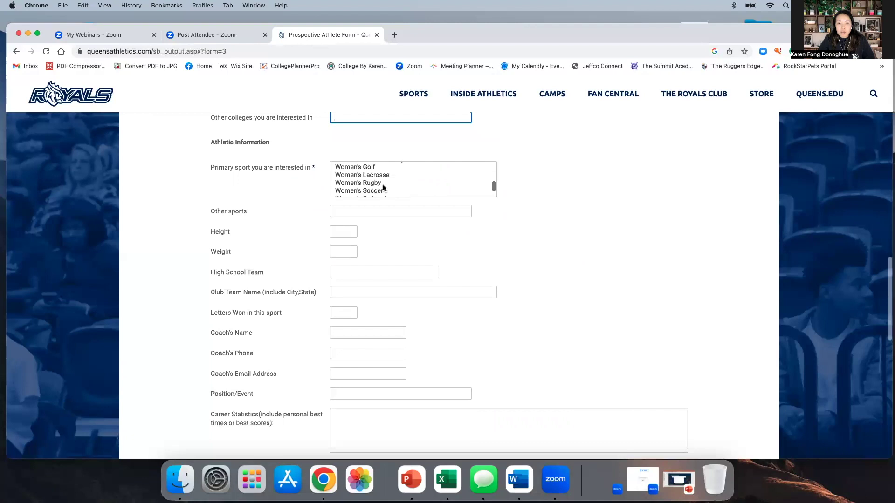
{"action": "left_click", "coordinate": [383, 184]}
{"action": "scroll", "coordinate": [477, 248], "scroll_direction": "down", "scroll_amount": 1}
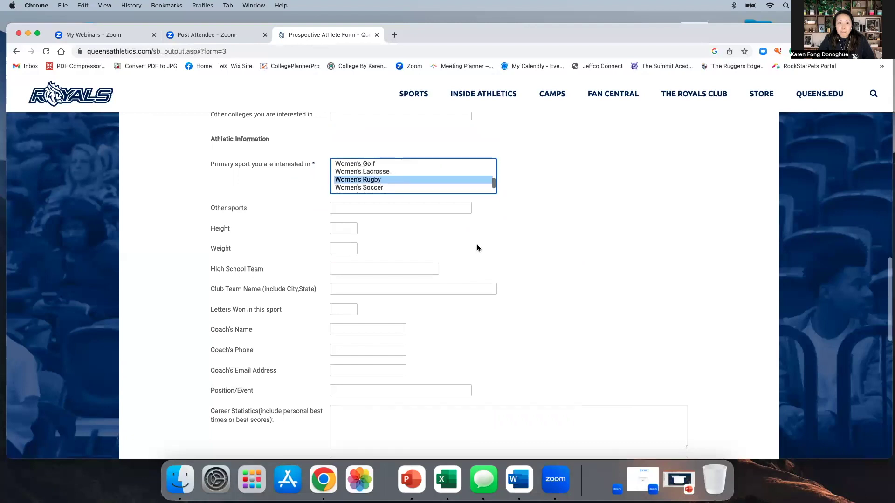
Examine the sport list and the Other sports, Height, Weight, High School Team and Club Team Name fields.
{"action": "scroll", "coordinate": [402, 182], "scroll_direction": "up", "scroll_amount": 2}
{"action": "scroll", "coordinate": [402, 181], "scroll_direction": "up", "scroll_amount": 2}
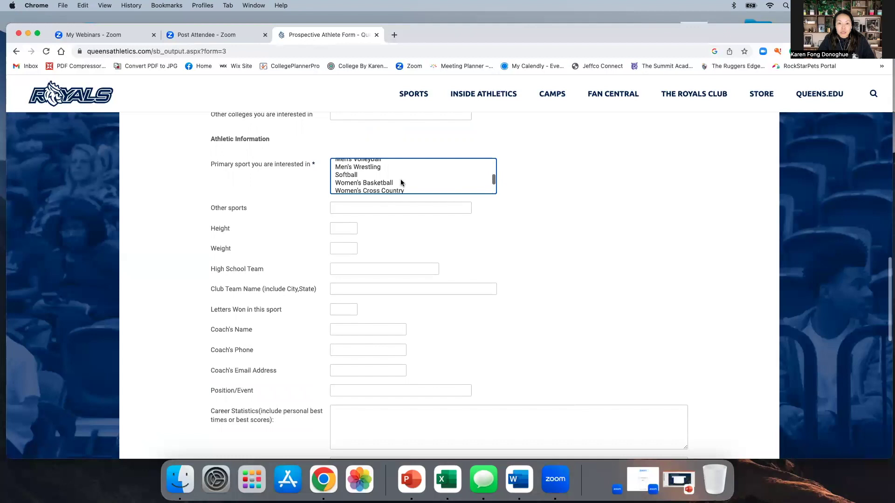
{"action": "left_click", "coordinate": [384, 207]}
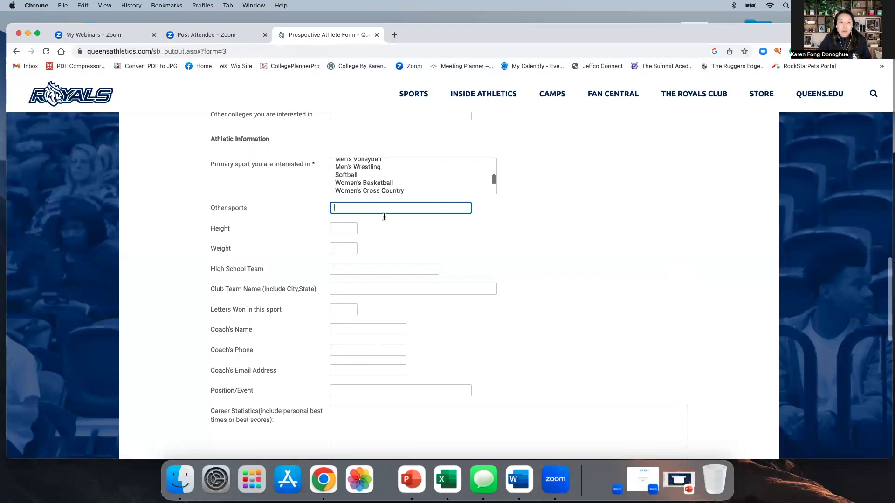
{"action": "left_click", "coordinate": [347, 232]}
{"action": "left_click", "coordinate": [348, 246]}
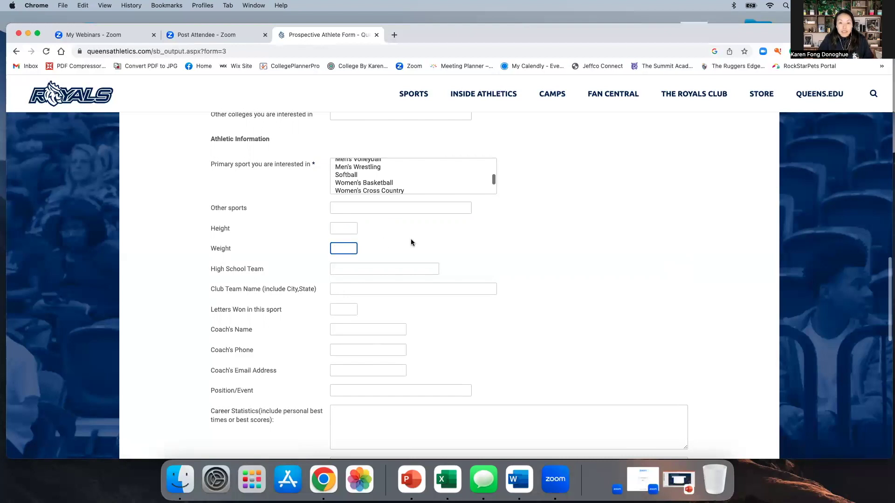
{"action": "scroll", "coordinate": [410, 239], "scroll_direction": "down", "scroll_amount": 2}
{"action": "scroll", "coordinate": [412, 239], "scroll_direction": "down", "scroll_amount": 2}
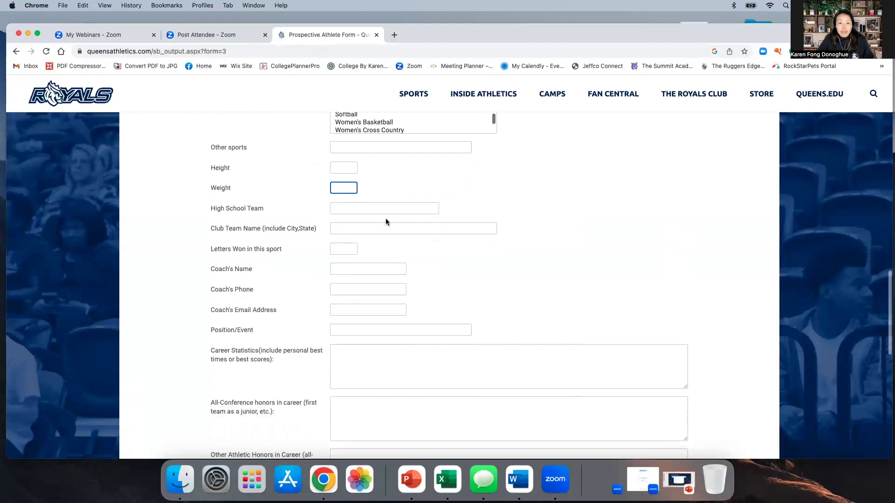
{"action": "left_click", "coordinate": [380, 207]}
{"action": "scroll", "coordinate": [446, 211], "scroll_direction": "down", "scroll_amount": 1}
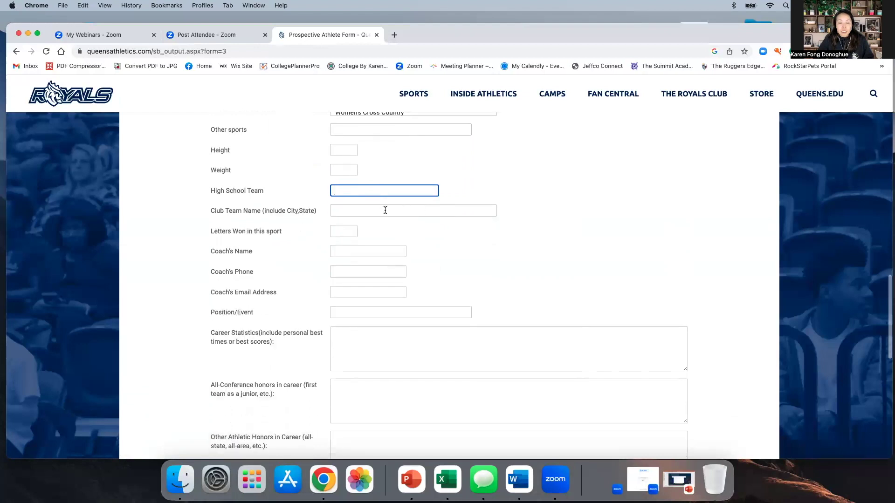
{"action": "left_click", "coordinate": [385, 211]}
{"action": "left_click", "coordinate": [362, 182]}
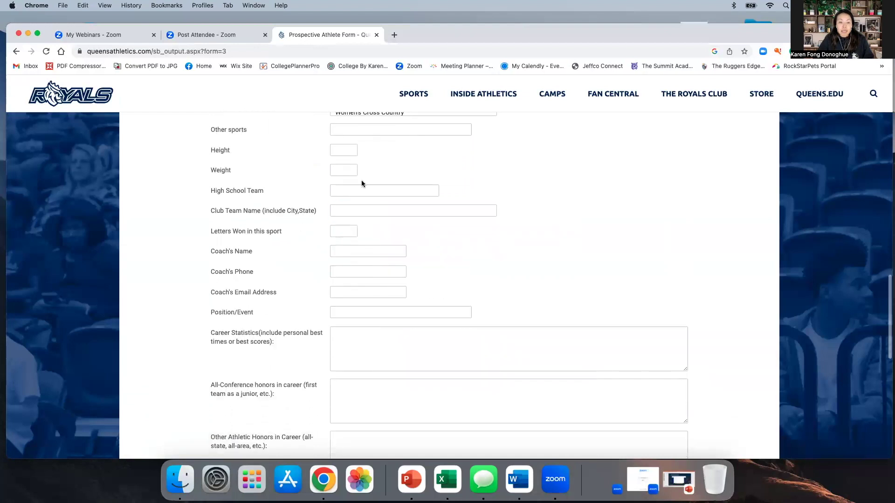
Enter "Tigers Rugby Club, New York, New York, NYRC.com" as the club team name with city, state and website.
{"action": "left_click", "coordinate": [339, 210]}
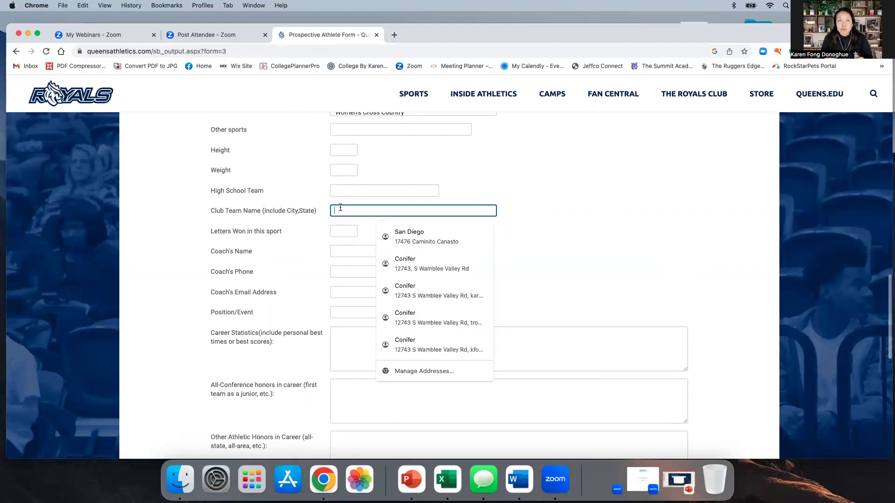
{"action": "type", "text": "Tigers Rugby"}
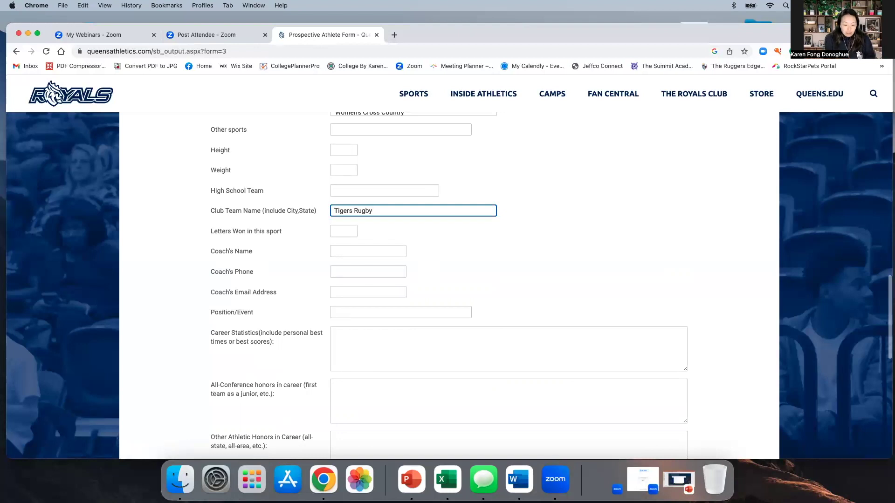
{"action": "type", "text": "Club, "}
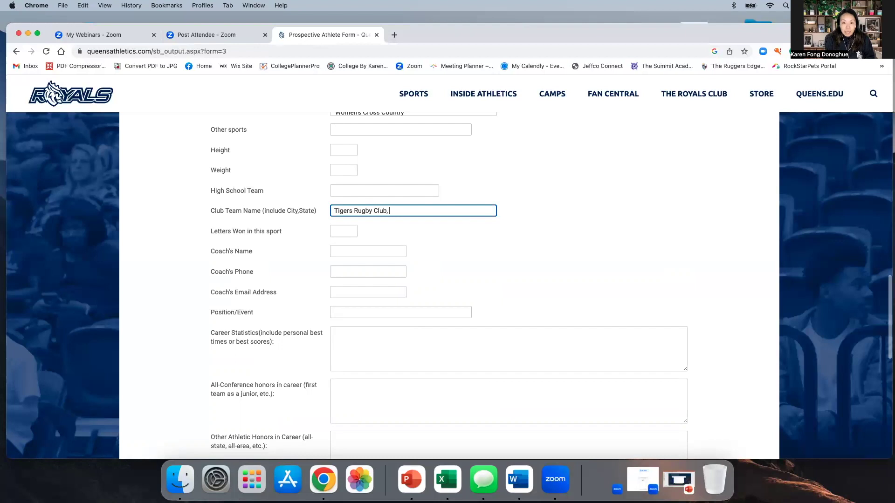
{"action": "type", "text": "New York, New Ypr"}
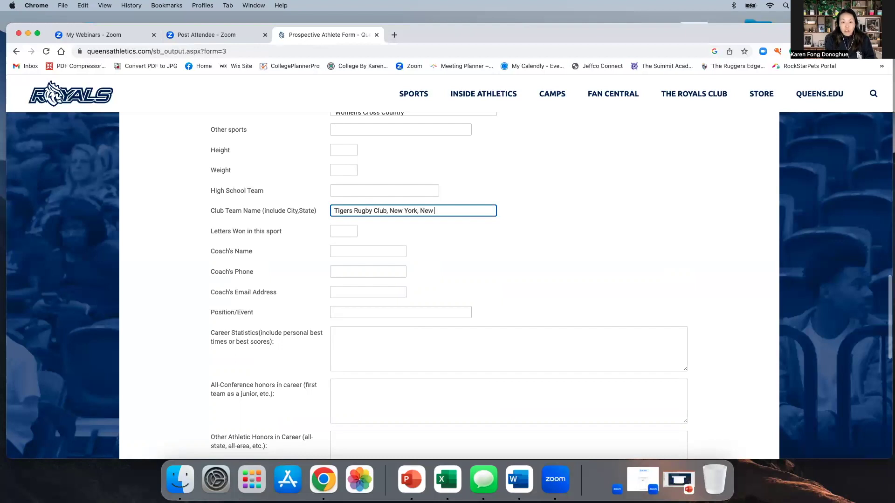
{"action": "key", "text": "BackSpace"}
{"action": "key", "text": "BackSpace"}
{"action": "key", "text": "BackSpace"}
{"action": "type", "text": "York"}
{"action": "type", "text": ", NYC"}
{"action": "key", "text": "BackSpace"}
{"action": "key", "text": "BackSpace"}
{"action": "key", "text": "BackSpace"}
{"action": "type", "text": "NYRC"}
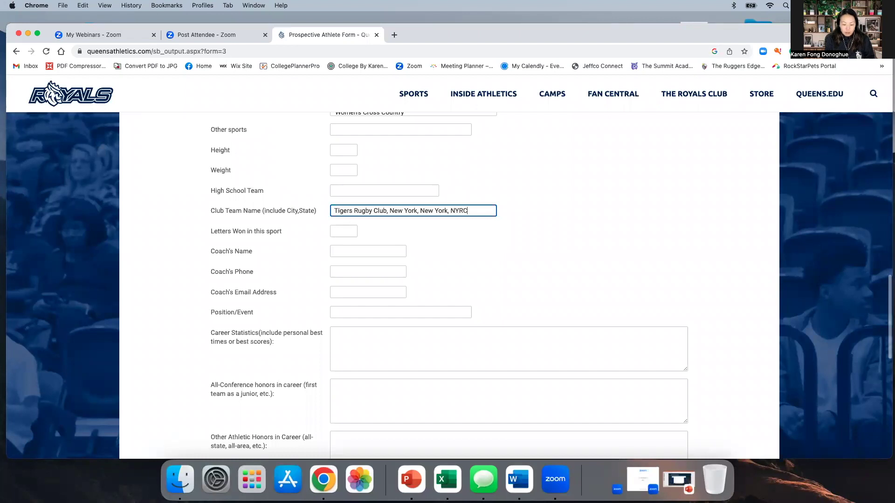
{"action": "type", "text": ".com"}
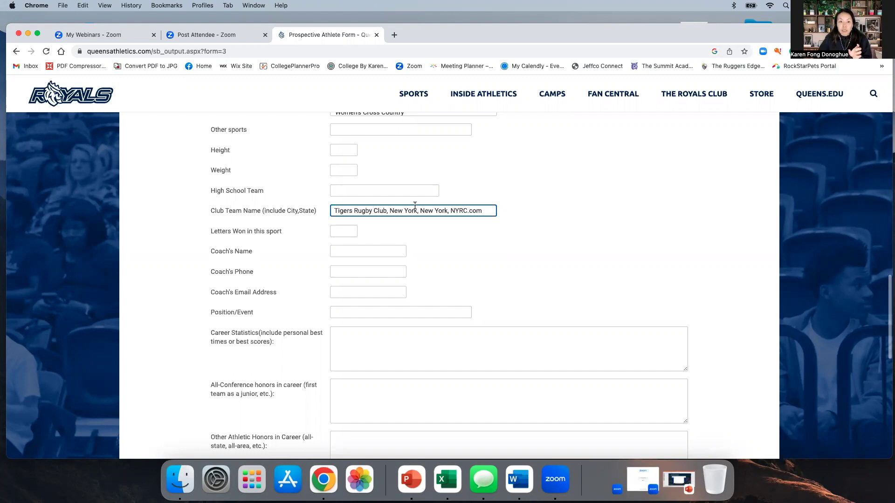
Enter "Chatfield High School, Denver, CO" as the high school team.
{"action": "left_click", "coordinate": [401, 191]}
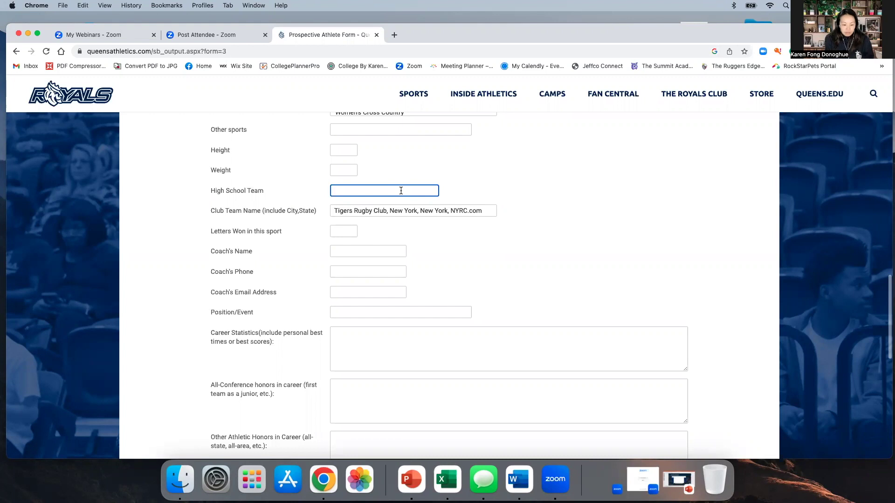
{"action": "type", "text": "Chatfield High Schoo"}
{"action": "type", "text": "l"}
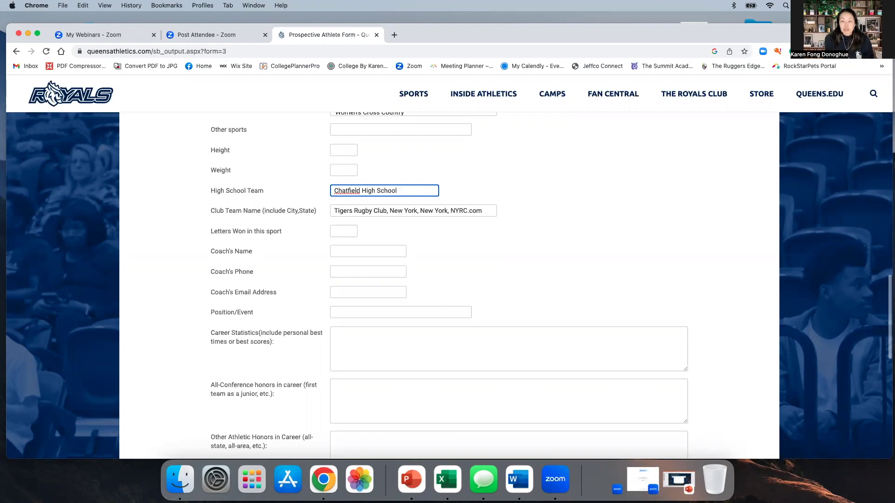
{"action": "type", "text": ", Denver, CO"}
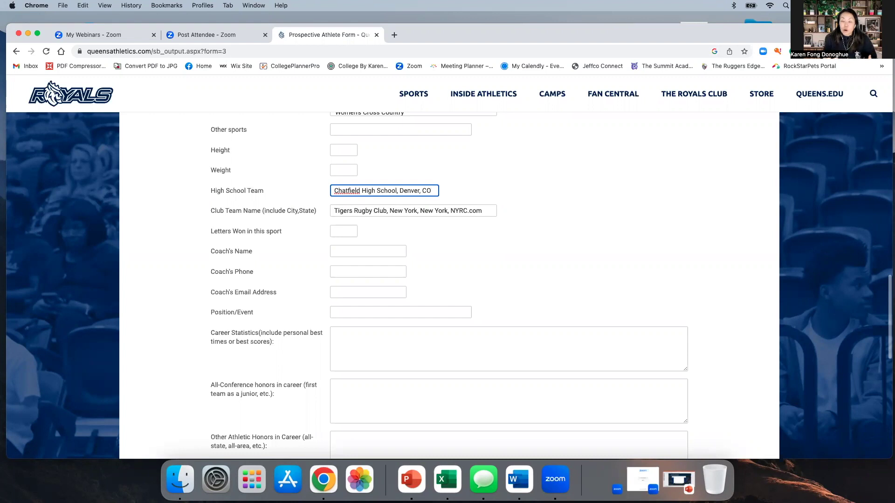
Clear the sample entries from the High School Team and Club Team Name fields.
{"action": "scroll", "coordinate": [431, 201], "scroll_direction": "up", "scroll_amount": 1}
{"action": "left_click_drag", "start_coordinate": [432, 206], "coordinate": [326, 207]}
{"action": "key", "text": "BackSpace"}
{"action": "left_click_drag", "start_coordinate": [480, 232], "coordinate": [312, 229]}
{"action": "key", "text": "BackSpace"}
Enter 3 as the number of letters won in this sport.
{"action": "scroll", "coordinate": [410, 248], "scroll_direction": "down", "scroll_amount": 2}
{"action": "scroll", "coordinate": [370, 240], "scroll_direction": "down", "scroll_amount": 2}
{"action": "left_click", "coordinate": [278, 191]}
{"action": "left_click_drag", "start_coordinate": [281, 191], "coordinate": [219, 194]}
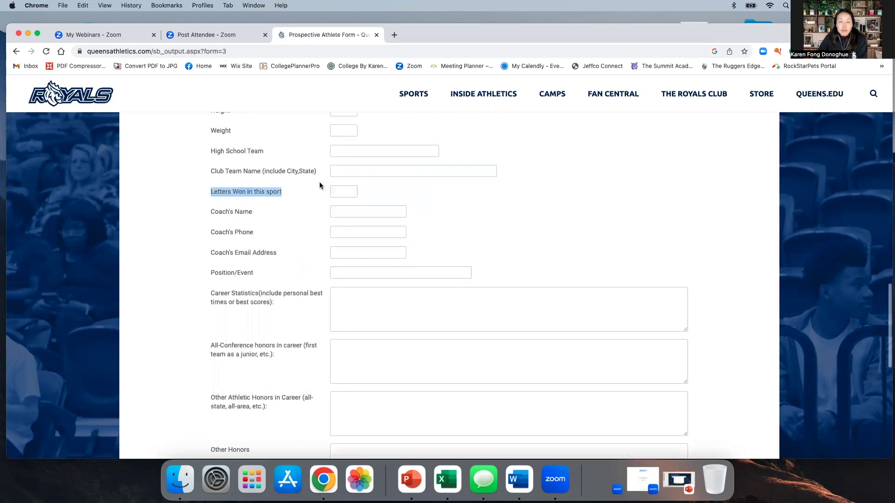
{"action": "left_click", "coordinate": [342, 191]}
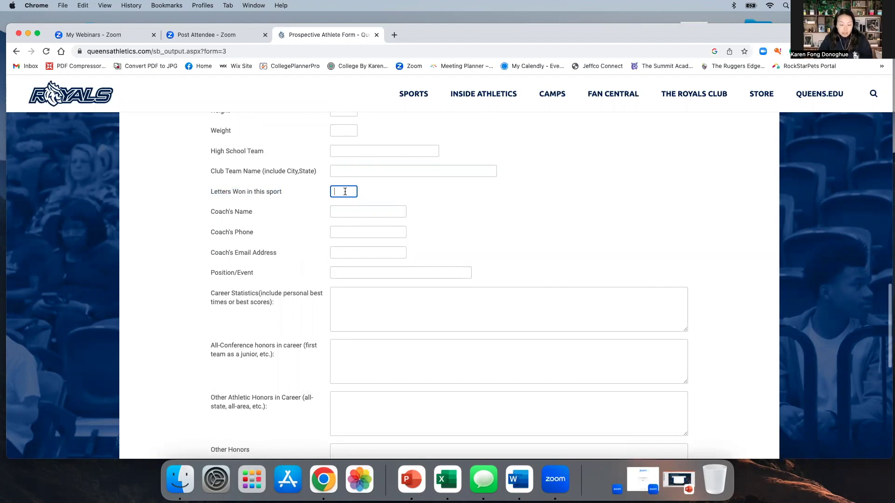
{"action": "type", "text": "3"}
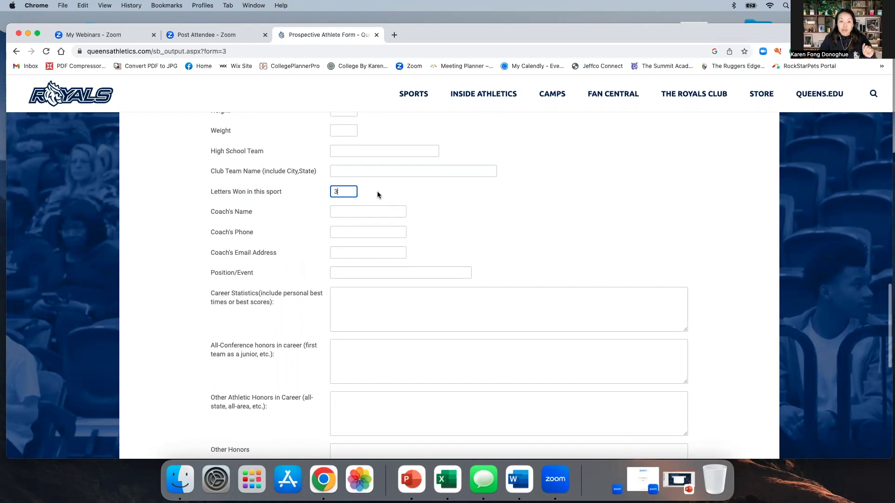
Review the fields for the coach's name, phone and email address.
{"action": "scroll", "coordinate": [373, 201], "scroll_direction": "down", "scroll_amount": 1}
{"action": "left_click", "coordinate": [358, 209]}
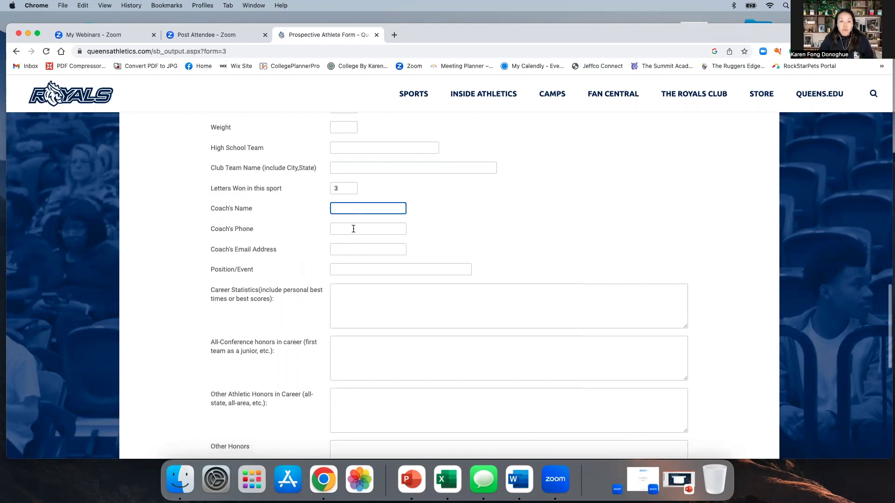
{"action": "left_click", "coordinate": [354, 229]}
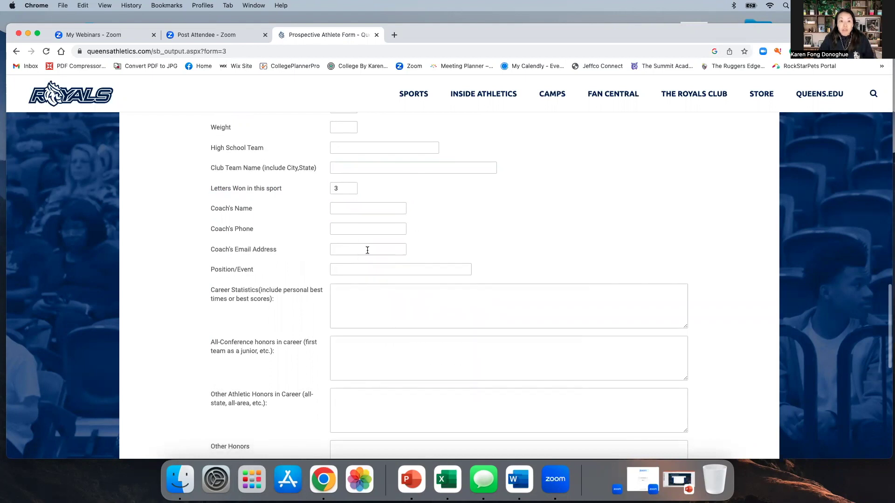
{"action": "left_click", "coordinate": [367, 250]}
{"action": "scroll", "coordinate": [508, 245], "scroll_direction": "down", "scroll_amount": 2}
Enter "Prop, Hooker, Flanker, 8-man" as the sample Position/Event answer.
{"action": "left_click", "coordinate": [352, 227]}
{"action": "left_click", "coordinate": [210, 226]}
{"action": "left_click", "coordinate": [348, 226]}
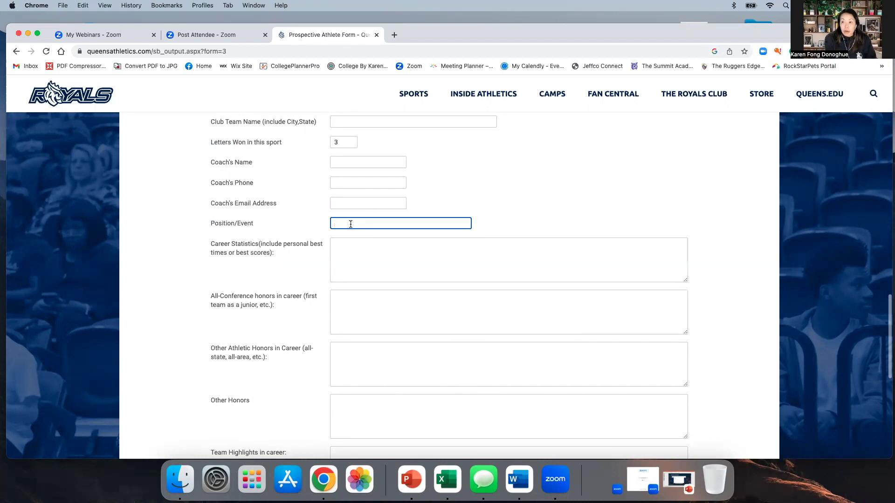
{"action": "type", "text": "Prop"}
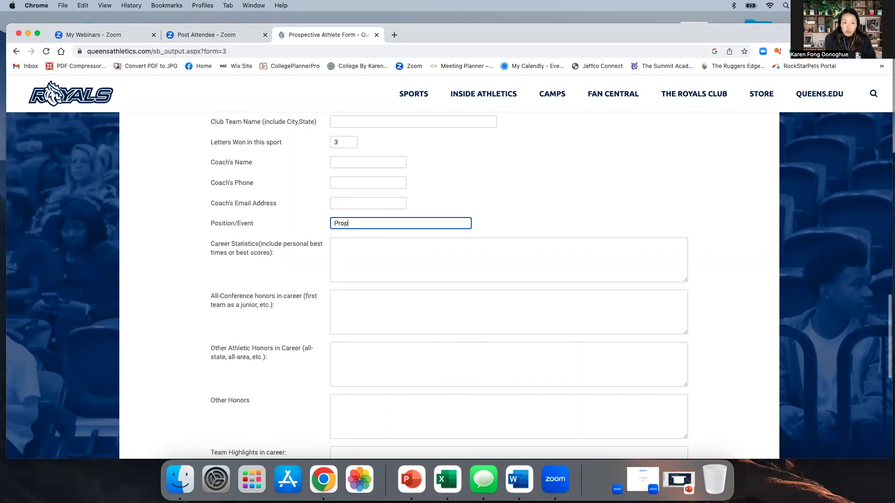
{"action": "type", "text": ", Ho"}
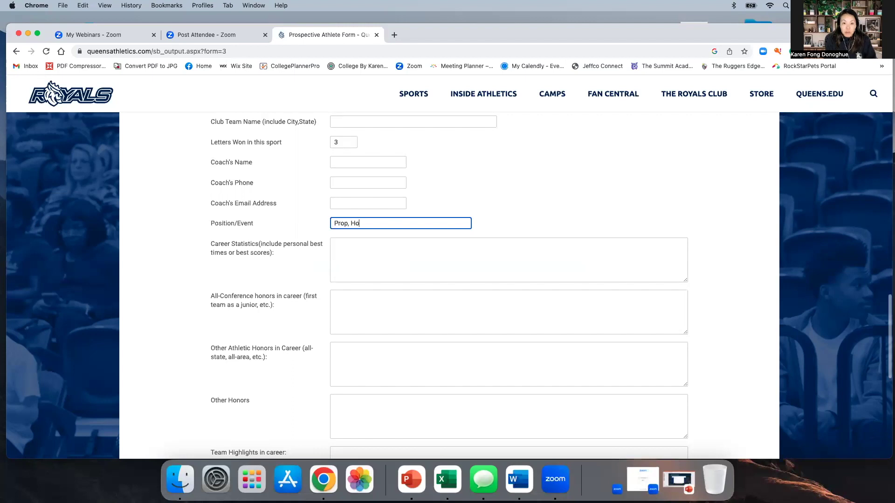
{"action": "type", "text": "oker, Flanker, 8-man"}
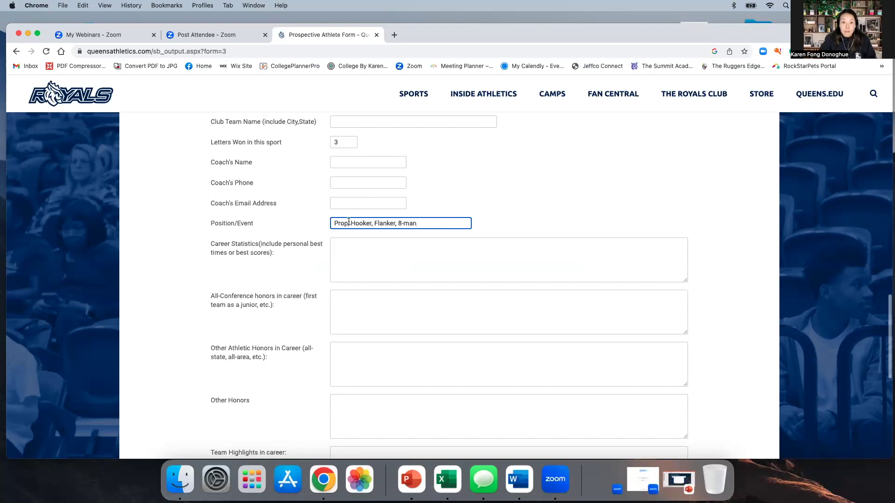
Label Prop as "Primary" and the remaining positions as "Alternate" in the Position/Event answer.
{"action": "left_click", "coordinate": [335, 223]}
{"action": "type", "text": "Primary -"}
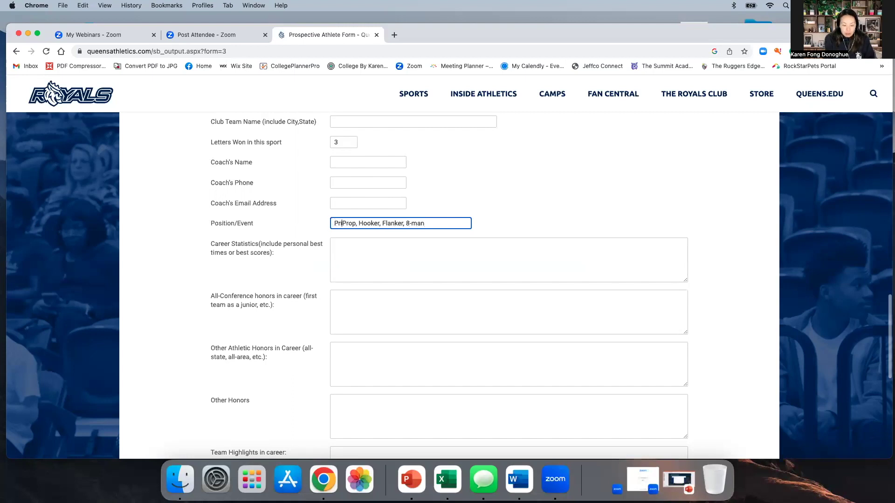
{"action": "left_click", "coordinate": [378, 224]}
{"action": "key", "text": "BackSpace"}
{"action": "key", "text": "BackSpace"}
{"action": "type", "text": ", Alternate -"}
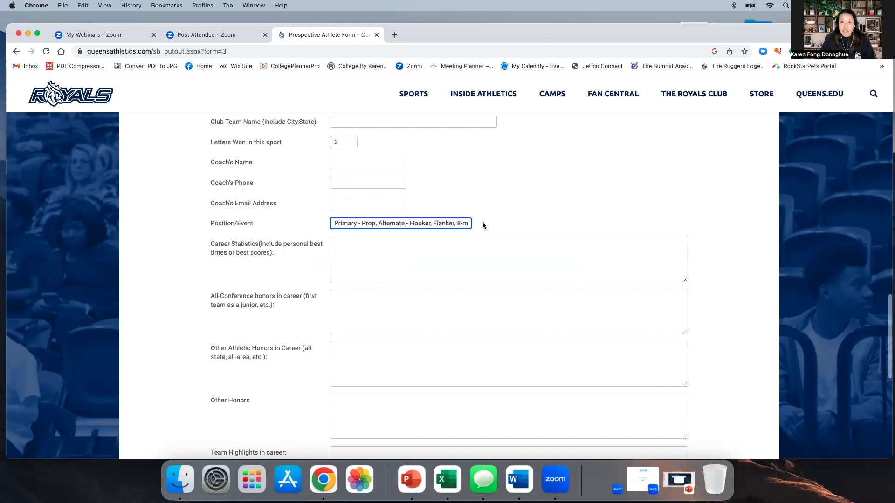
Clear the sample positions from the Position/Event field.
{"action": "key", "text": "super+Left"}
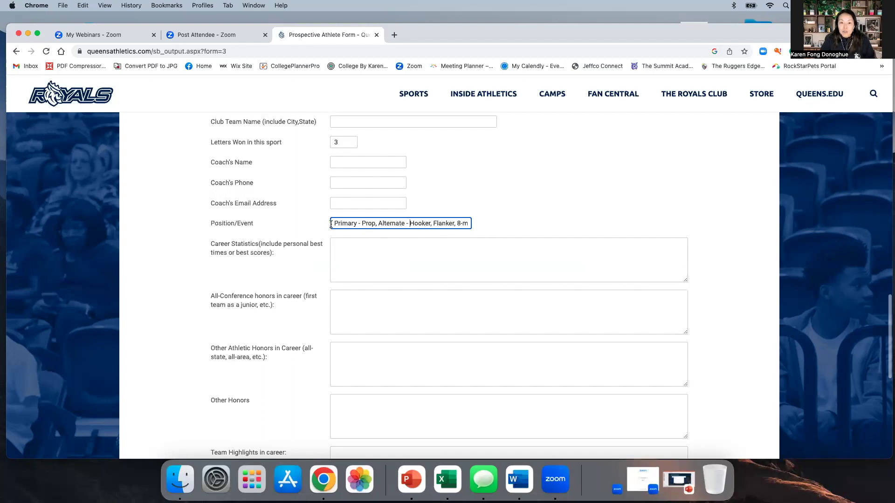
{"action": "left_click_drag", "start_coordinate": [353, 224], "coordinate": [518, 229]}
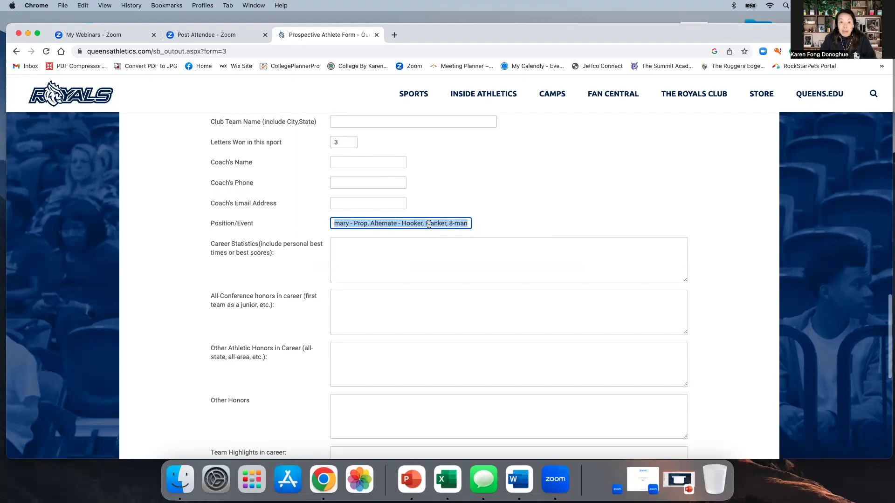
{"action": "key", "text": "BackSpace"}
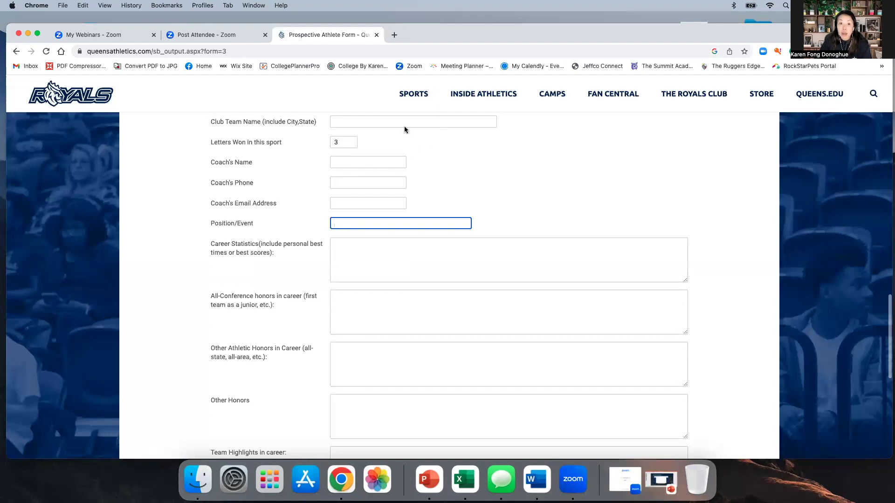
{"action": "mouse_move", "coordinate": [413, 100]}
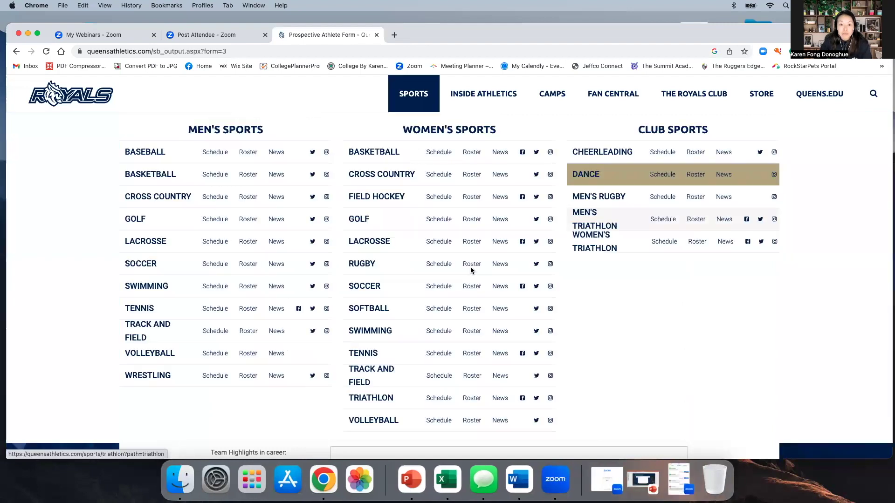
{"action": "mouse_move", "coordinate": [484, 96]}
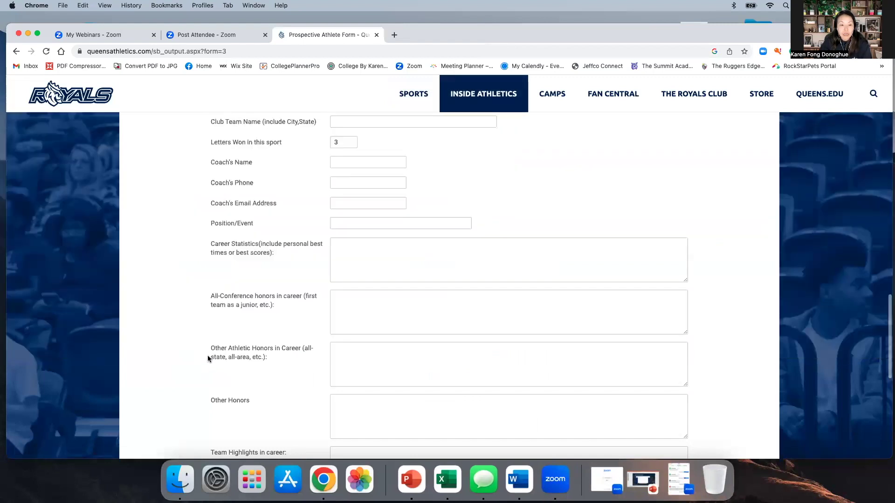
Enter "Max Squat of 200 lb, Beep Test of 12" as the sample Career Statistics answer.
{"action": "left_click", "coordinate": [390, 247]}
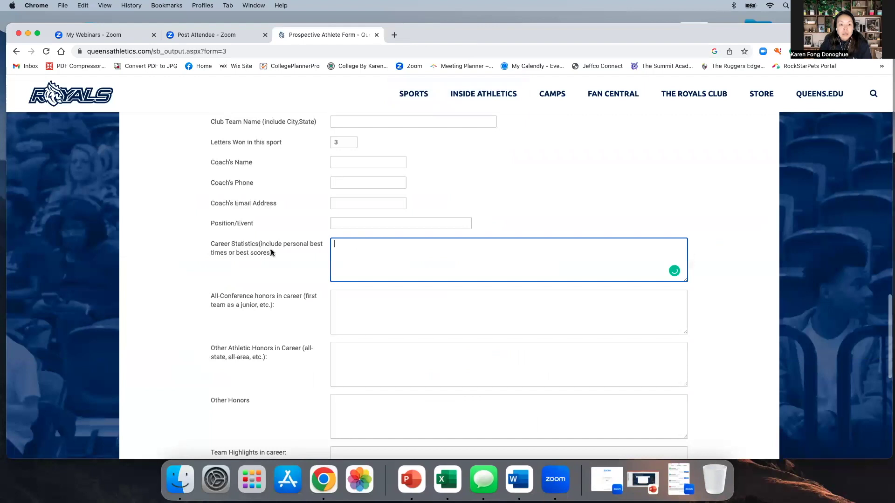
{"action": "left_click_drag", "start_coordinate": [275, 254], "coordinate": [193, 247]}
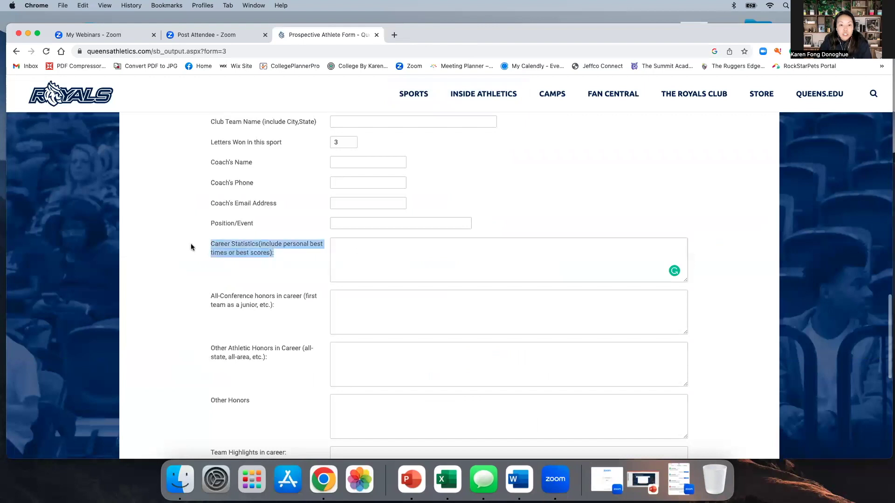
{"action": "left_click", "coordinate": [352, 245]}
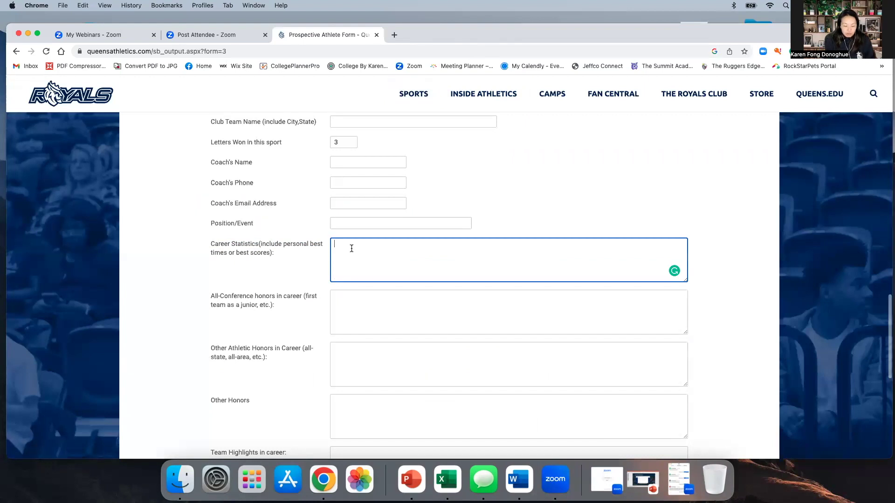
{"action": "type", "text": "Max Squat of 200 lb"}
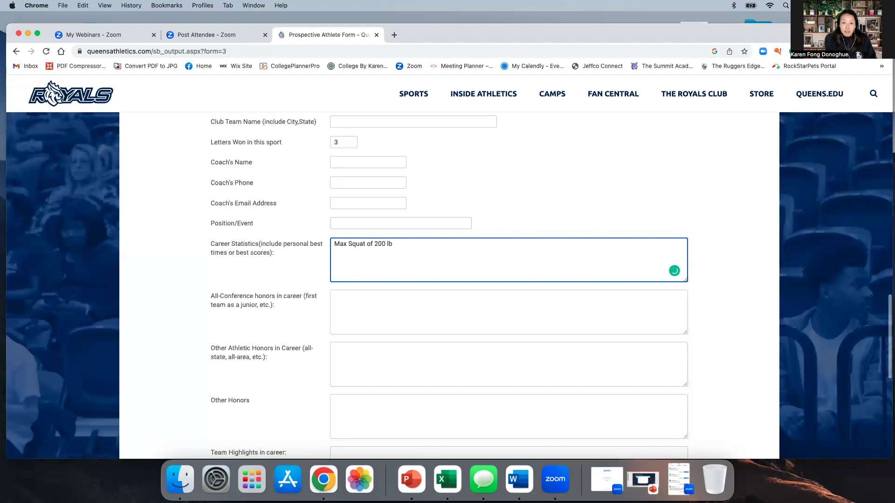
{"action": "type", "text": ", Beep Test of 12"}
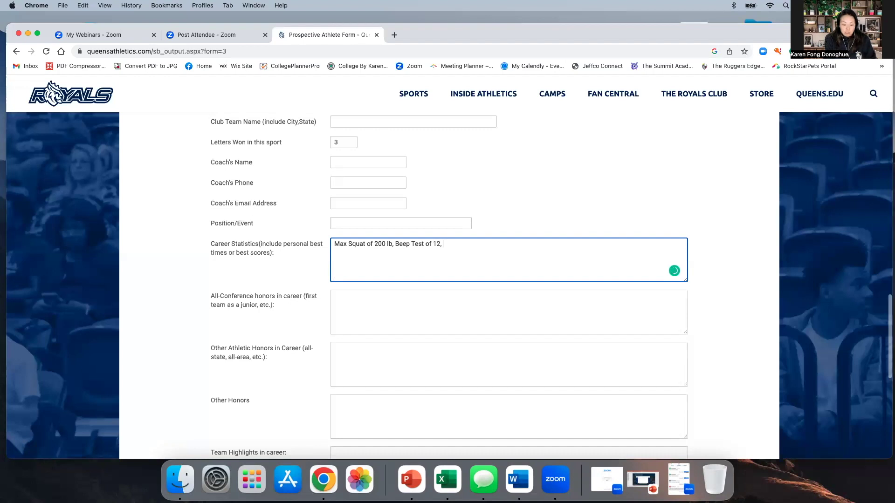
Add ", Most All Tie Tries in State Tournament (8)" to the sample Career Statistics answer.
{"action": "type", "text": ", Most All Tie"}
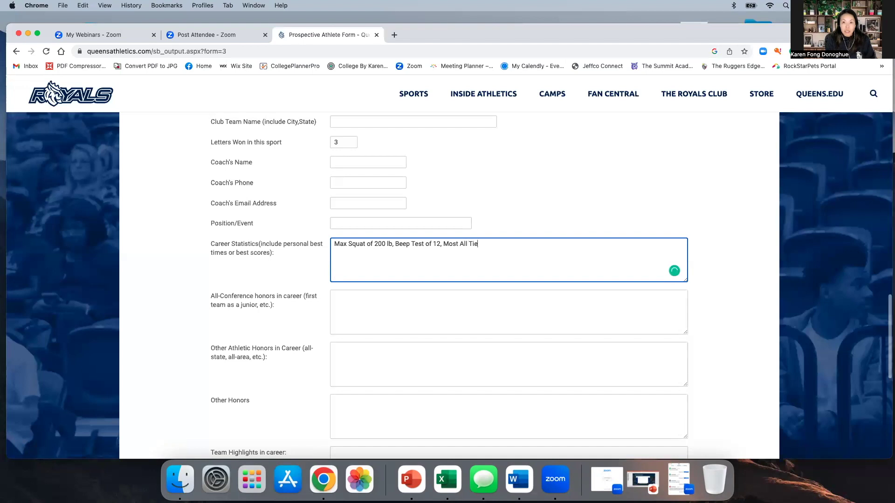
{"action": "type", "text": " Tries in State Tournament )8"}
{"action": "key", "text": "BackSpace"}
{"action": "key", "text": "BackSpace"}
{"action": "key", "text": "BackSpace"}
{"action": "key", "text": "BackSpace"}
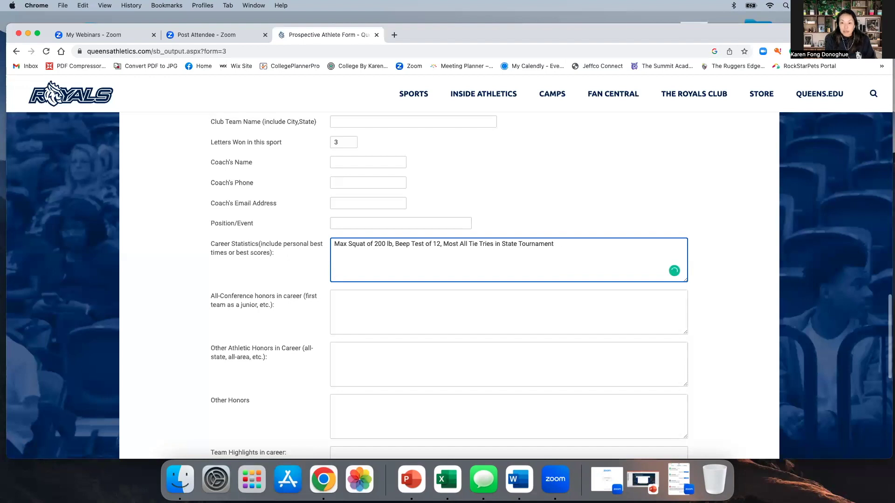
{"action": "type", "text": "(8)"}
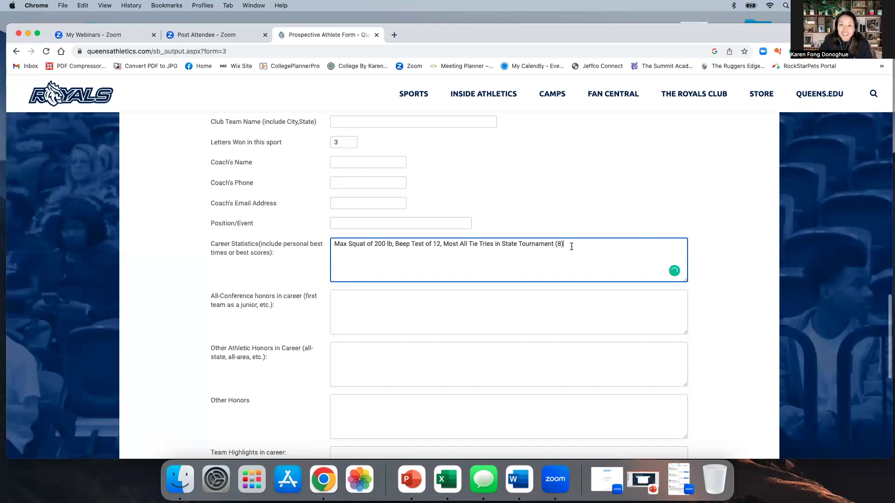
Clear the sample text from the Career Statistics field.
{"action": "left_click_drag", "start_coordinate": [571, 246], "coordinate": [336, 237]}
{"action": "key", "text": "BackSpace"}
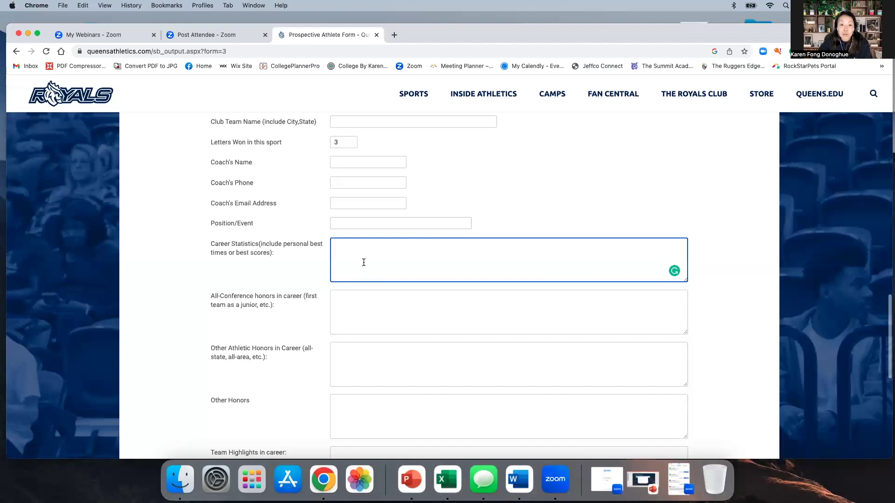
Review the prompt and answer field for All-Conference honors in career.
{"action": "left_click", "coordinate": [353, 300]}
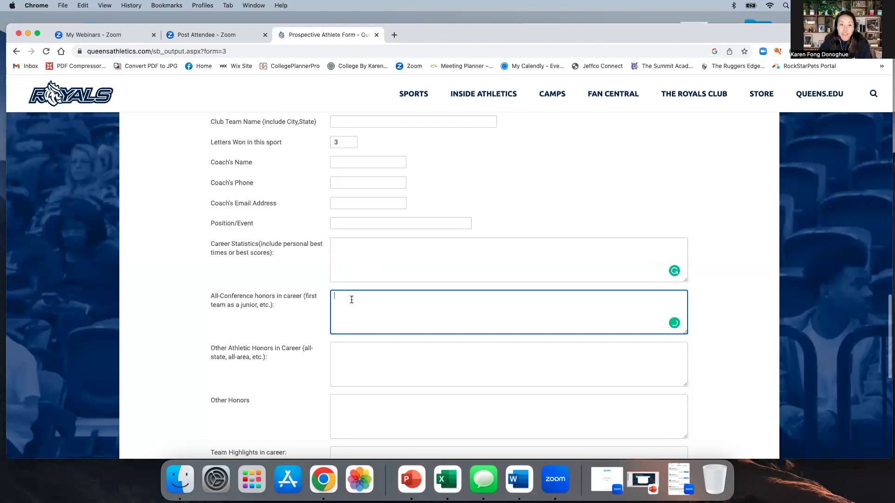
{"action": "scroll", "coordinate": [228, 300], "scroll_direction": "down", "scroll_amount": 1}
{"action": "left_click_drag", "start_coordinate": [212, 289], "coordinate": [322, 300]}
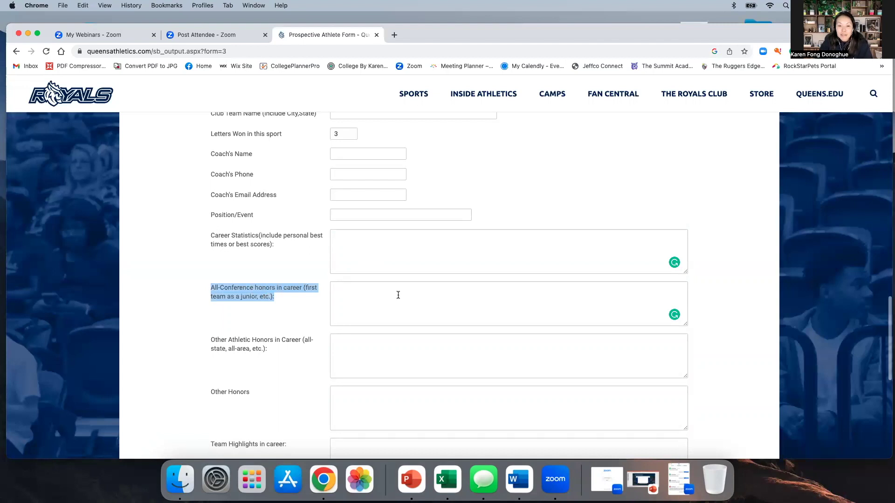
{"action": "scroll", "coordinate": [398, 294], "scroll_direction": "down", "scroll_amount": 1}
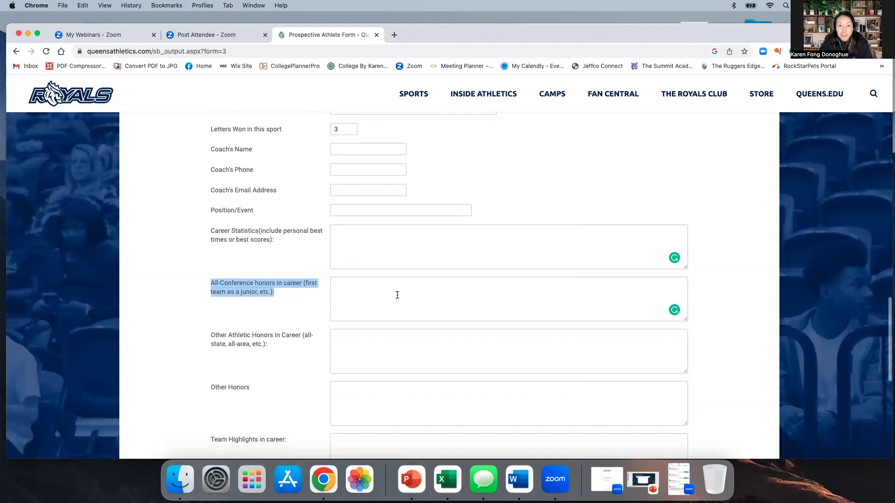
{"action": "left_click", "coordinate": [376, 292]}
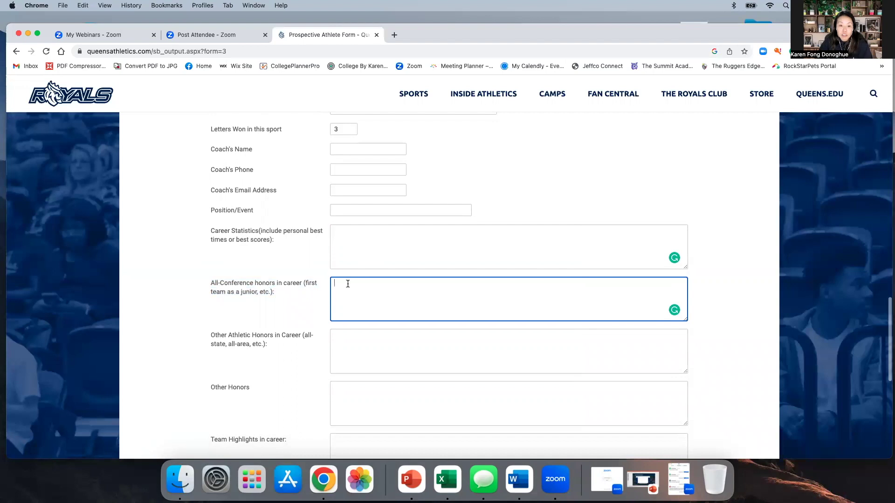
Review the remaining honors fields and the Team Highlights in career field near the form's end.
{"action": "scroll", "coordinate": [348, 284], "scroll_direction": "down", "scroll_amount": 3}
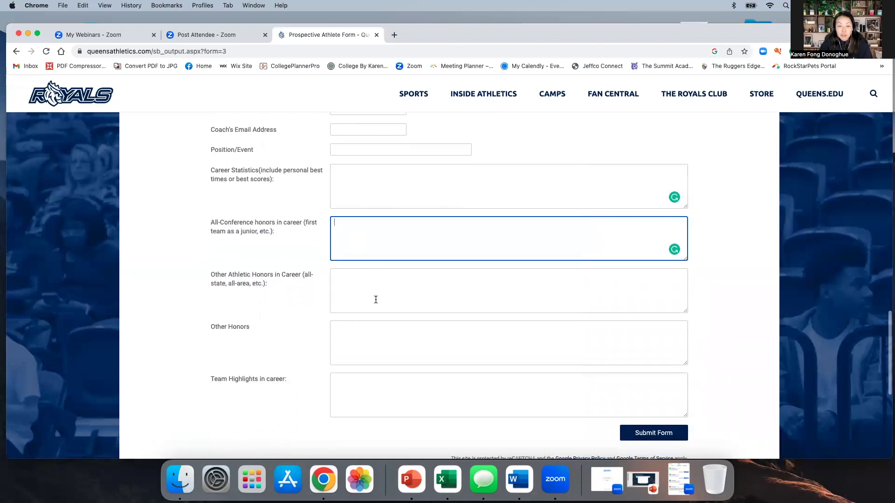
{"action": "scroll", "coordinate": [376, 300], "scroll_direction": "down", "scroll_amount": 4}
{"action": "left_click", "coordinate": [346, 253]}
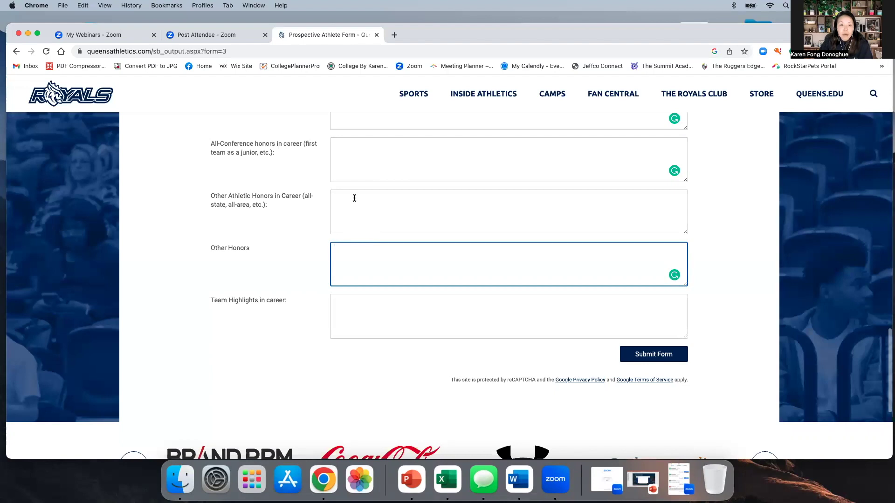
{"action": "left_click", "coordinate": [355, 158]}
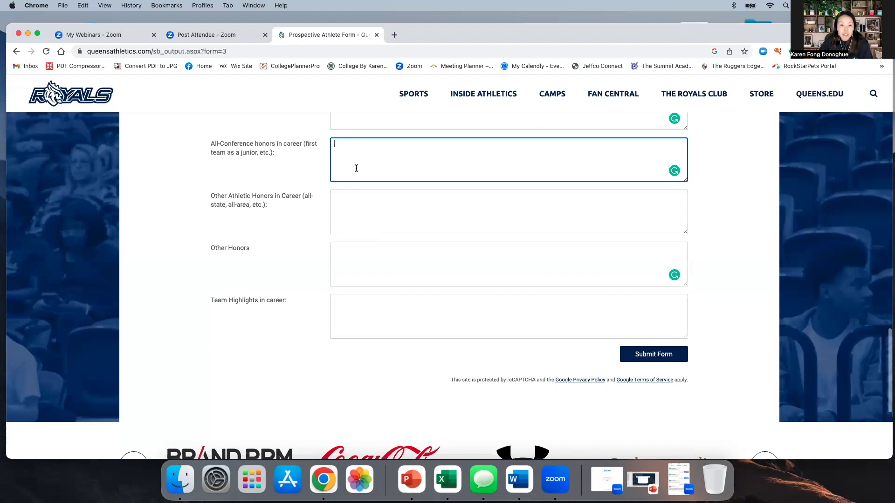
{"action": "scroll", "coordinate": [356, 167], "scroll_direction": "down", "scroll_amount": 3}
{"action": "left_click", "coordinate": [340, 243]}
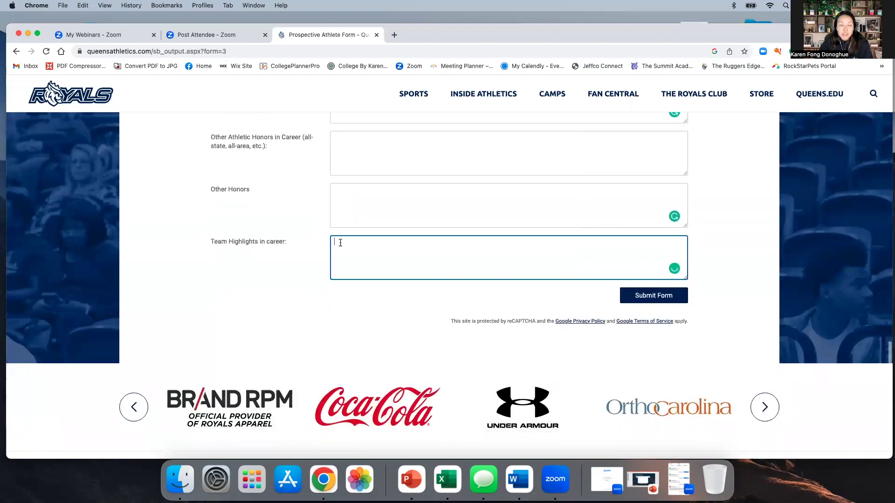